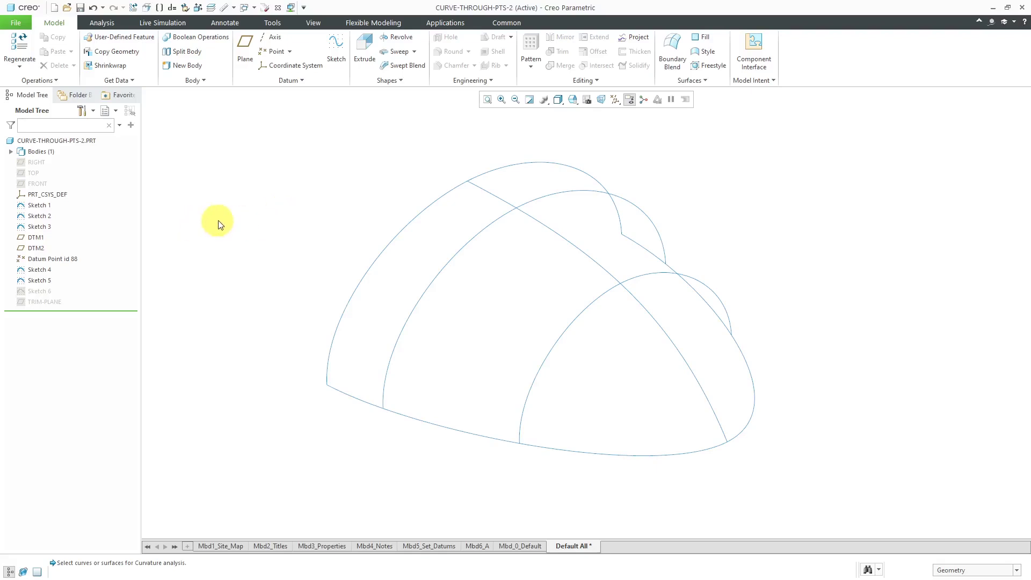
# Step: Highlight Sketches 1 through 5 one at a time to examine which curve each one defines
pyautogui.click(43, 206)
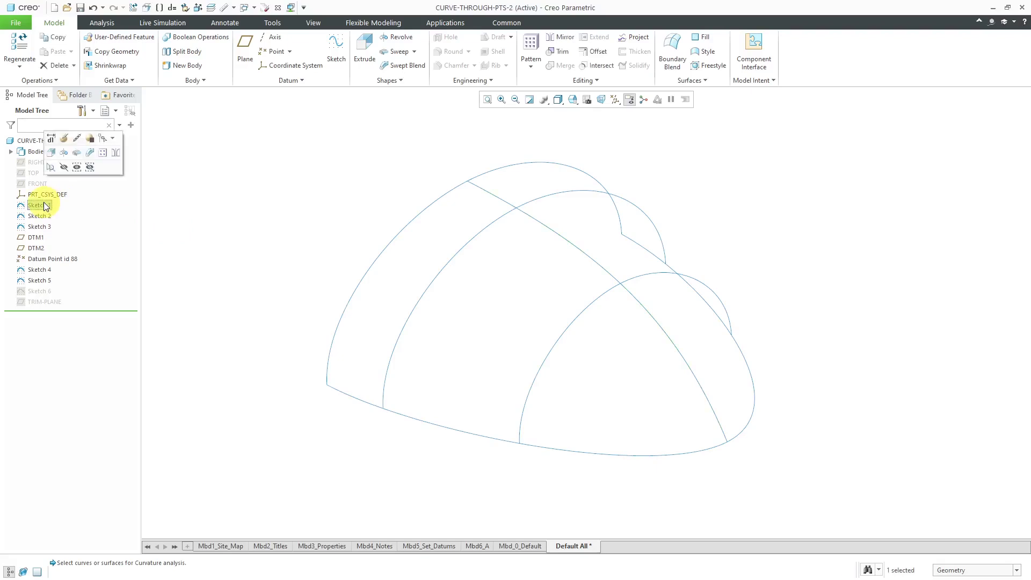
pyautogui.click(40, 217)
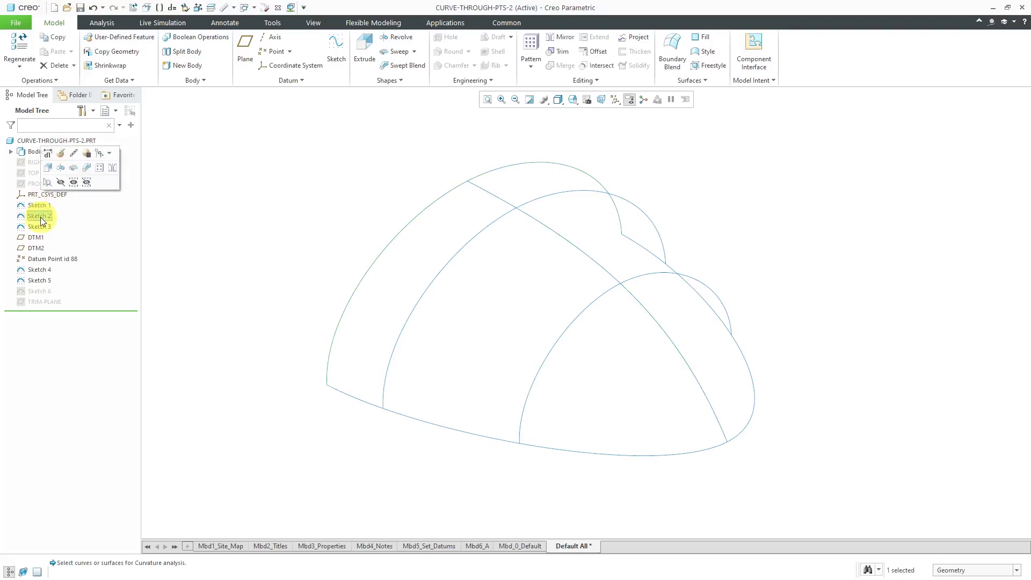
pyautogui.click(44, 225)
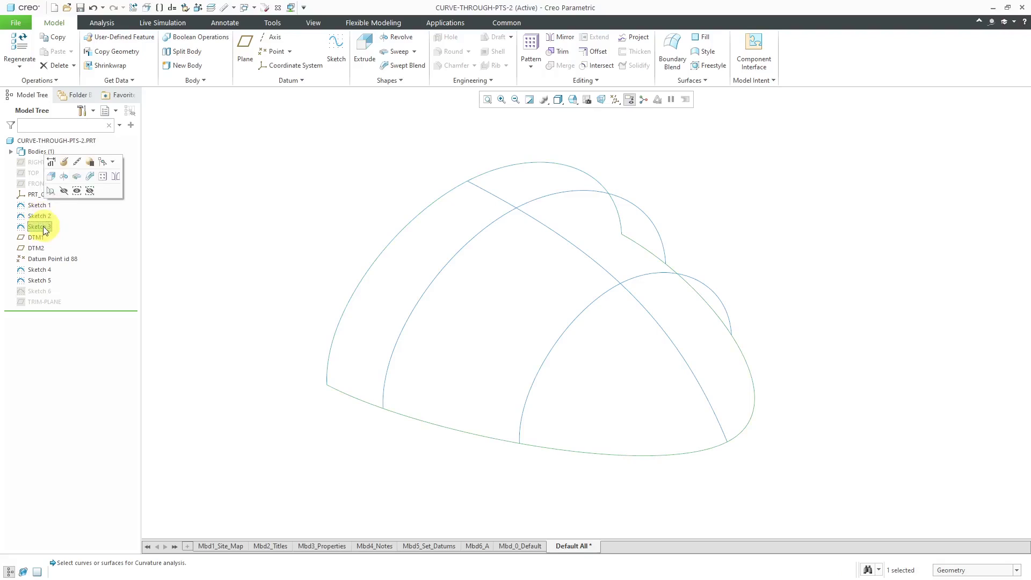
pyautogui.click(44, 269)
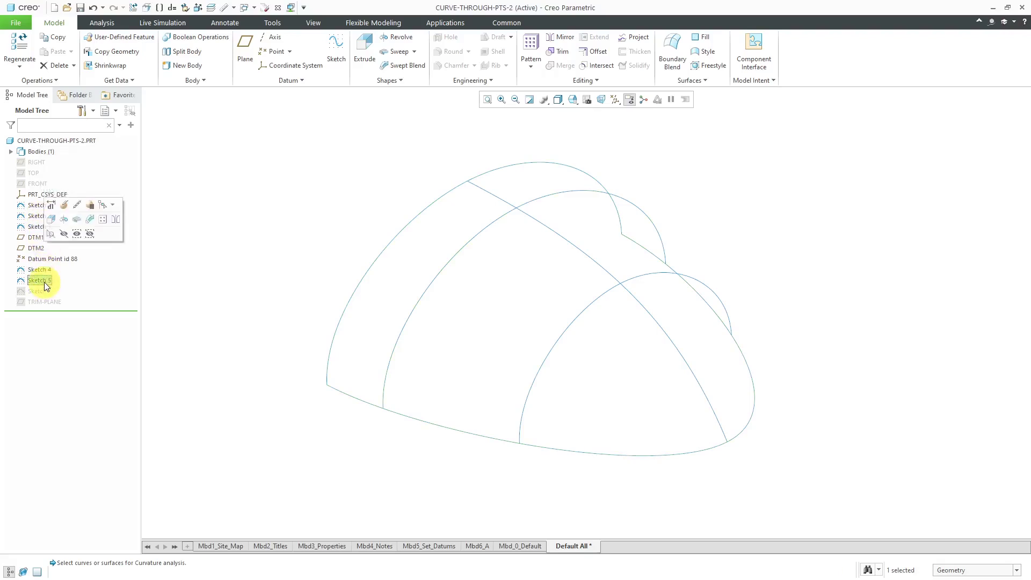
pyautogui.click(44, 281)
pyautogui.click(281, 188)
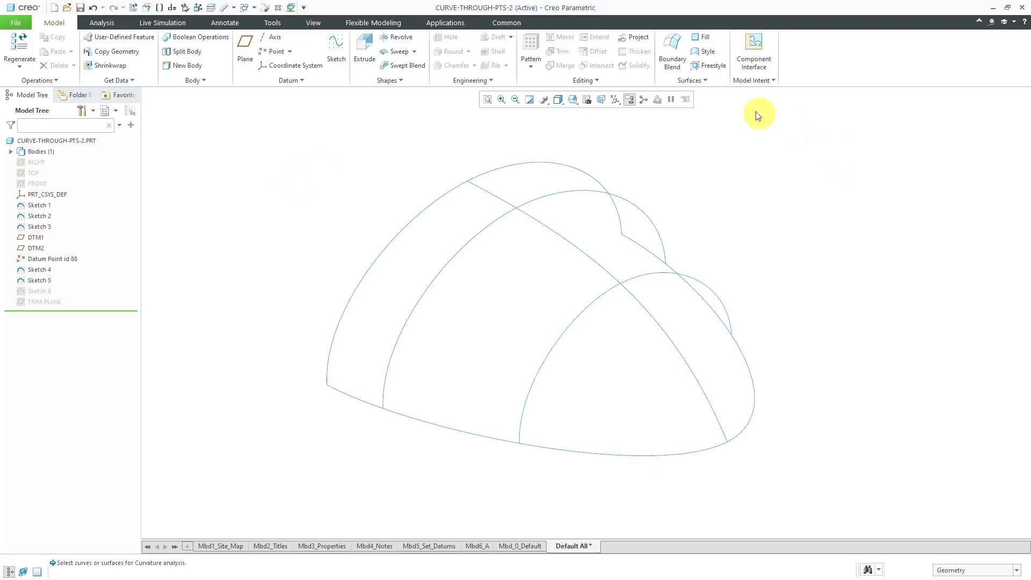
# Step: Start a Boundary Blend with the base curve as the first-direction chain, trimmed to the segment between the large end arch and the middle arch
pyautogui.click(673, 54)
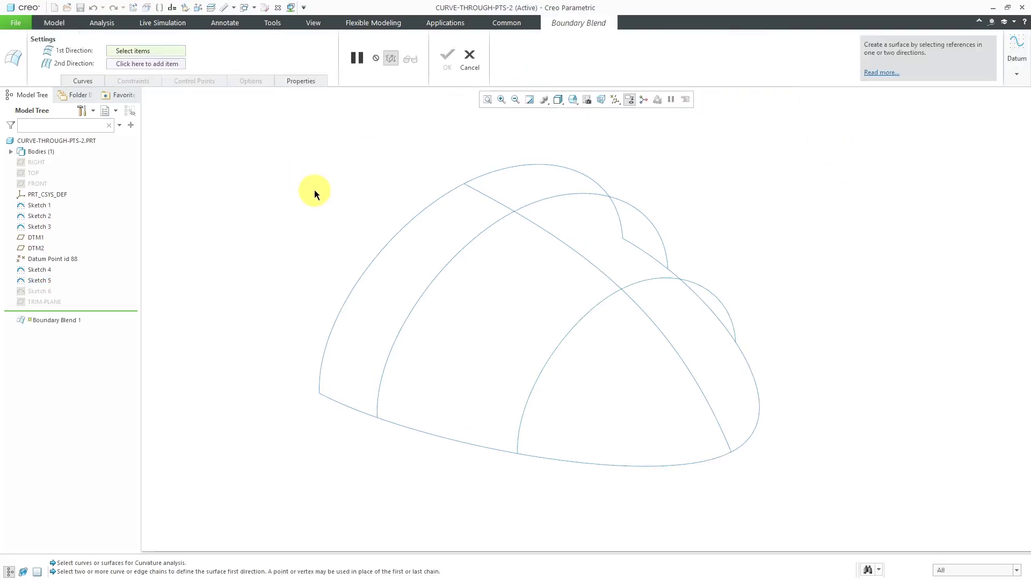
pyautogui.click(339, 402)
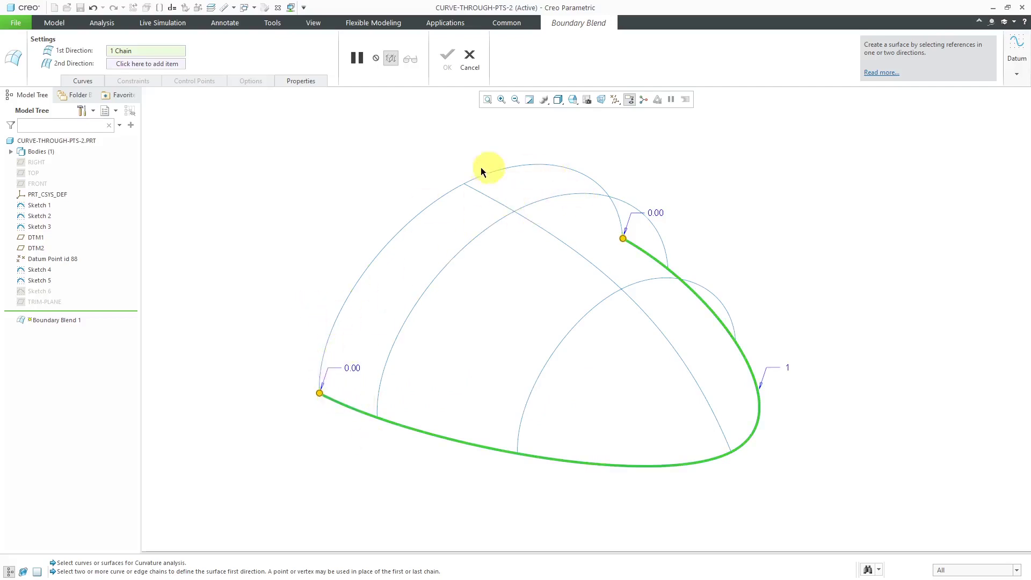
pyautogui.moveTo(623, 240); pyautogui.dragTo(648, 257)
pyautogui.rightClick(647, 255)
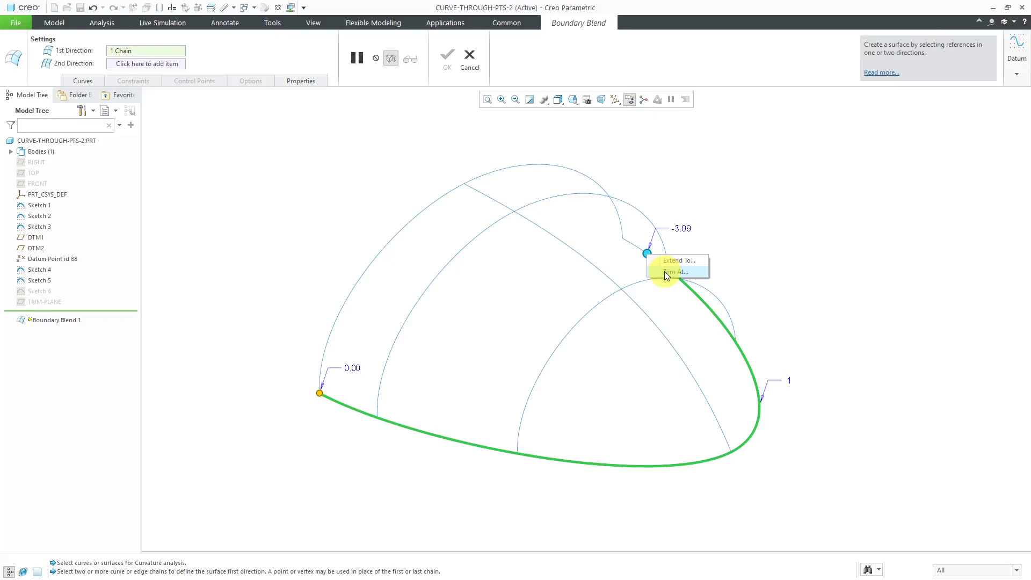
pyautogui.click(665, 272)
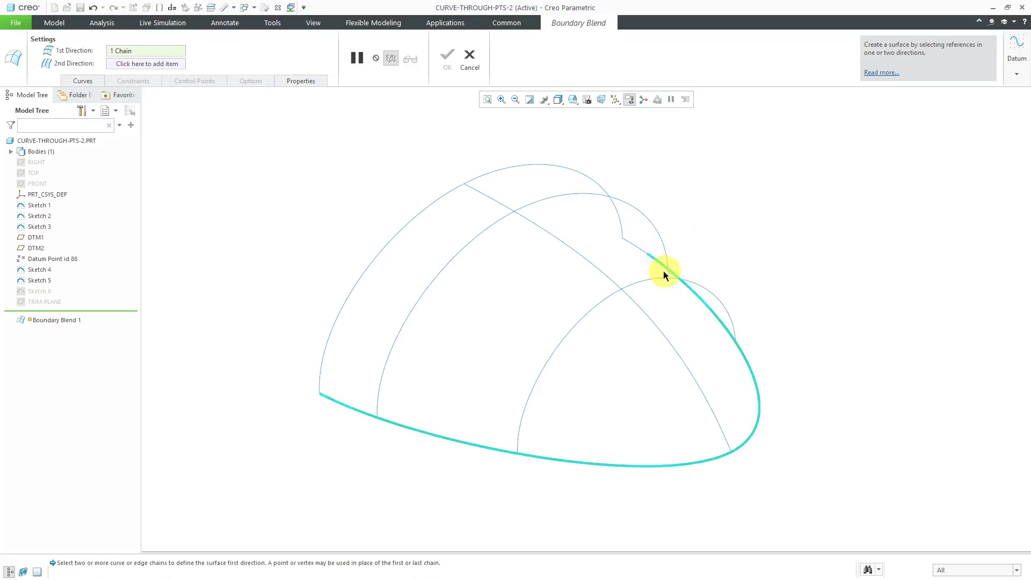
pyautogui.click(379, 383)
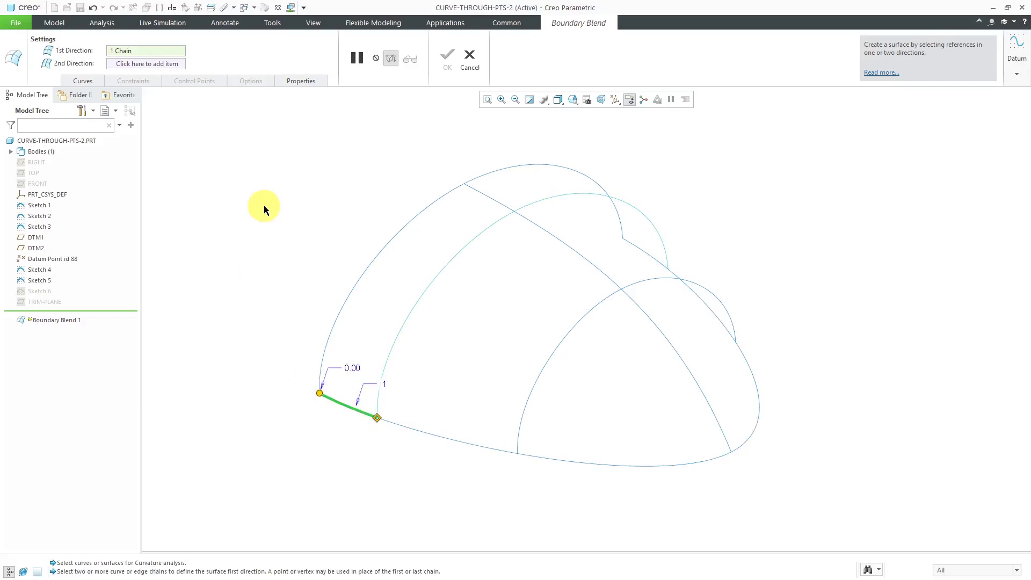
# Step: Add the upper lengthwise curve as the second first-direction chain, trimmed at the middle arch to keep its segment near the large arch
pyautogui.keyDown('ctrl'); pyautogui.click(494, 201); pyautogui.keyUp('ctrl')
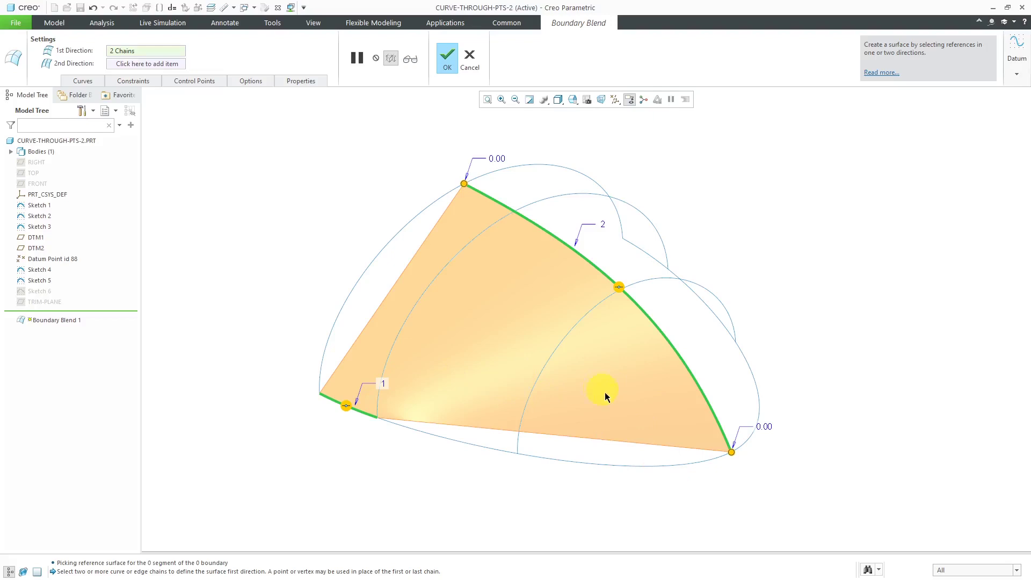
pyautogui.rightClick(732, 452)
pyautogui.click(755, 471)
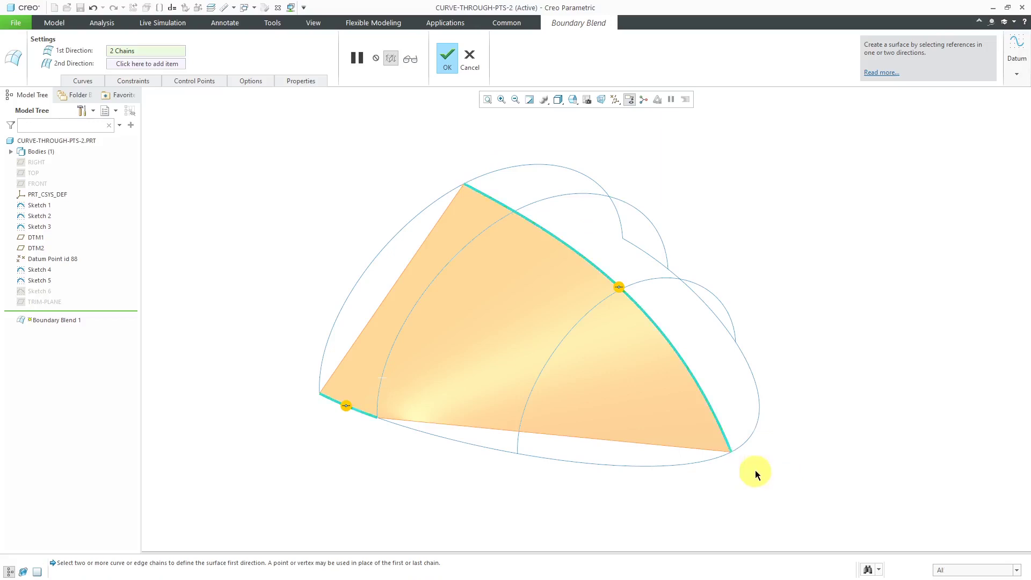
pyautogui.click(510, 215)
pyautogui.moveTo(510, 289)
pyautogui.mouseDown(button='middle')
pyautogui.moveTo(494, 265)
pyautogui.moveTo(442, 263)
pyautogui.moveTo(419, 285)
pyautogui.moveTo(446, 299)
pyautogui.moveTo(425, 283)
pyautogui.moveTo(433, 296)
pyautogui.mouseUp(button='middle')
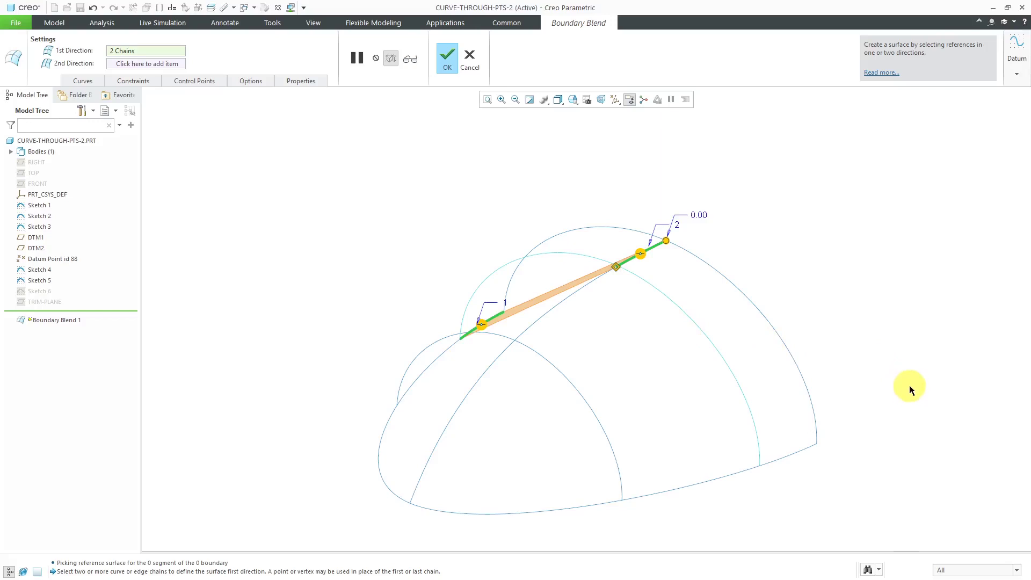
# Step: Add the opposite side of the base curve as the third chain, trimmed at the middle arch, and complete the boundary blend
pyautogui.keyDown('ctrl'); pyautogui.click(797, 450); pyautogui.keyUp('ctrl')
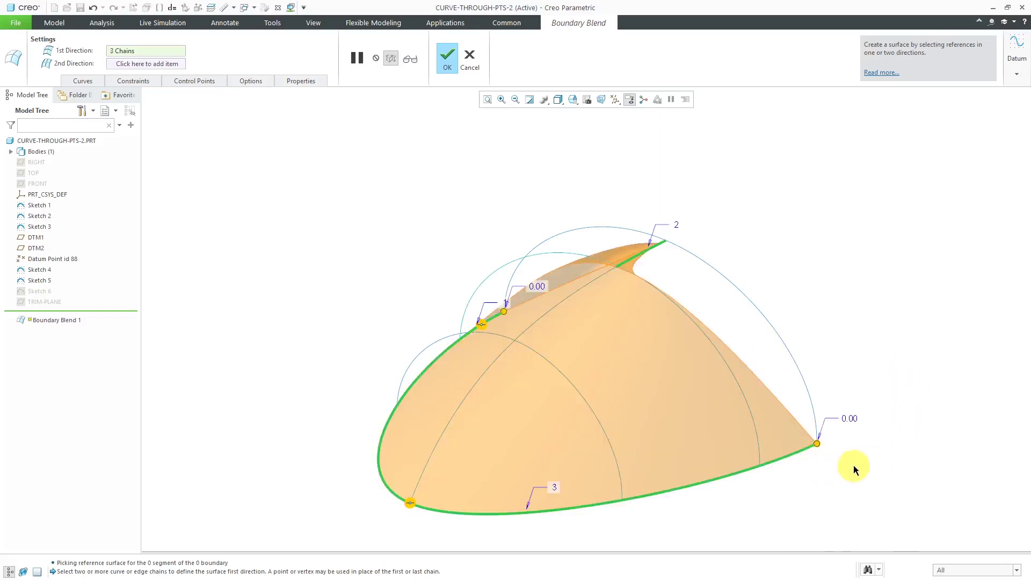
pyautogui.moveTo(681, 395); pyautogui.dragTo(660, 383, button='middle')
pyautogui.rightClick(507, 298)
pyautogui.click(525, 314)
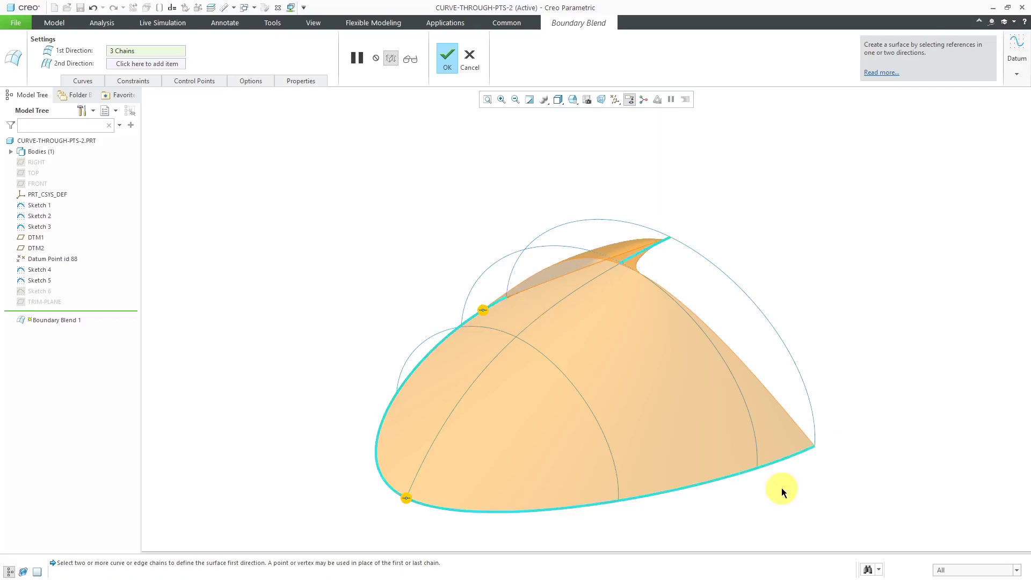
pyautogui.click(759, 439)
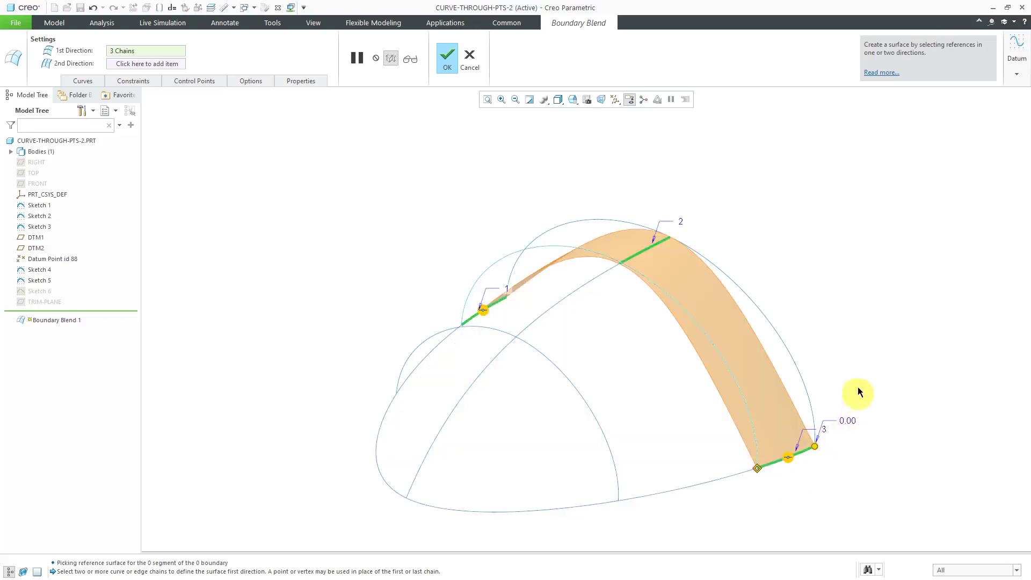
pyautogui.moveTo(641, 333)
pyautogui.mouseDown(button='middle')
pyautogui.moveTo(652, 299)
pyautogui.moveTo(683, 299)
pyautogui.moveTo(654, 320)
pyautogui.mouseUp(button='middle')
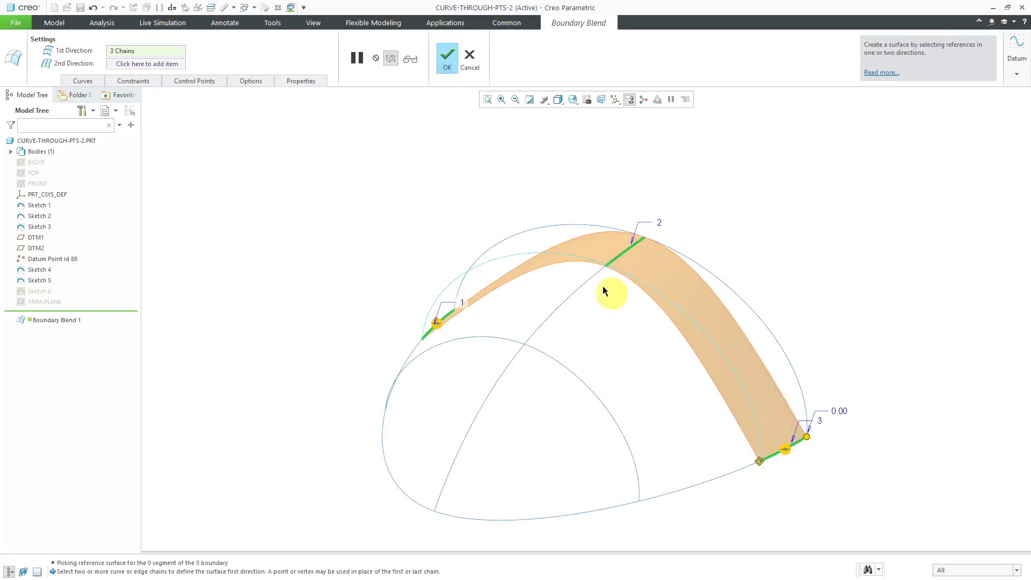
pyautogui.middleClick(513, 202)
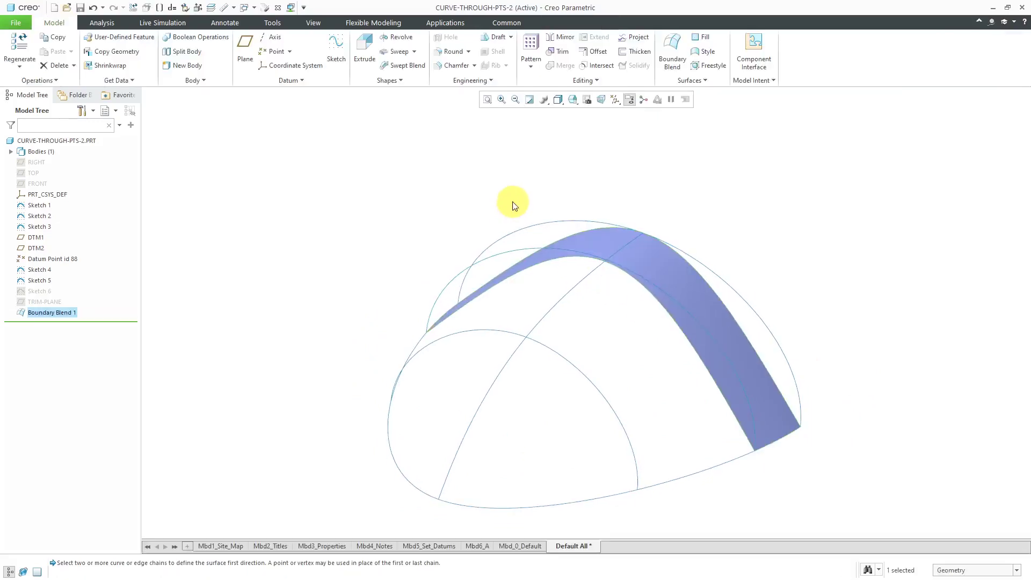
# Step: Create a second boundary blend using the large end arch and the middle arch as its two first-direction chains
pyautogui.moveTo(549, 220)
pyautogui.mouseDown(button='middle')
pyautogui.moveTo(573, 214)
pyautogui.moveTo(562, 217)
pyautogui.moveTo(591, 230)
pyautogui.mouseUp(button='middle')
pyautogui.click(672, 53)
pyautogui.click(756, 335)
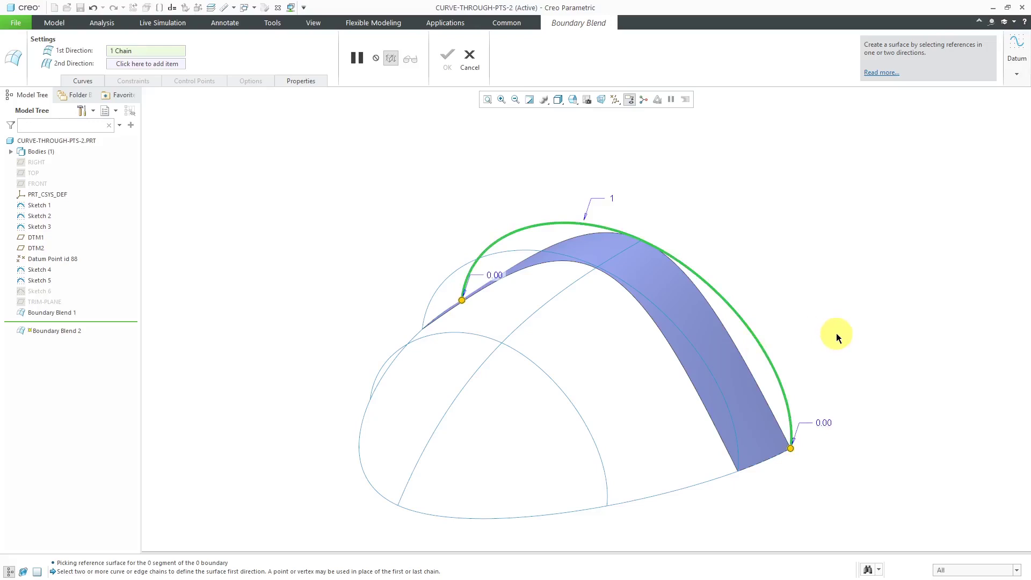
pyautogui.click(526, 256)
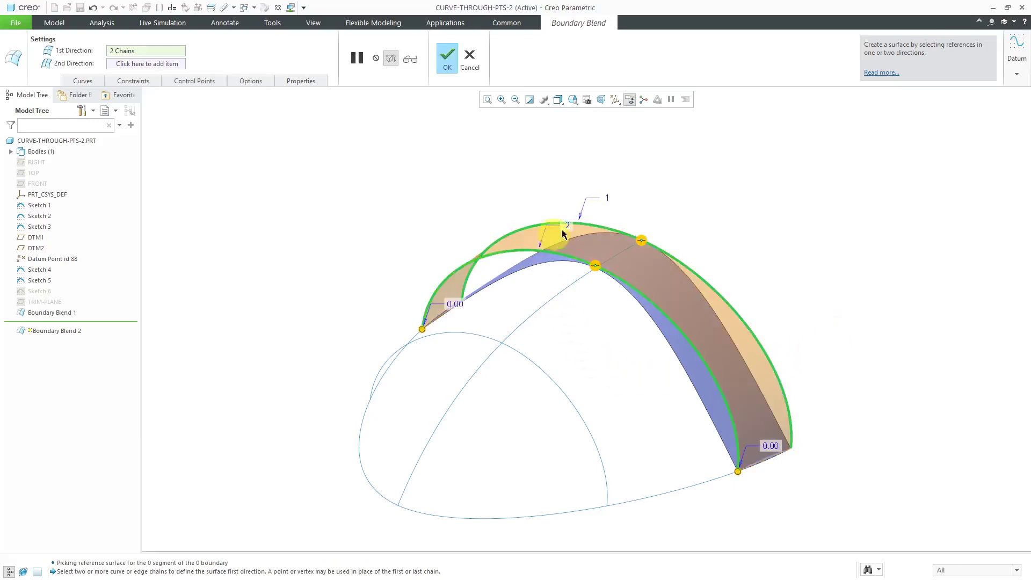
pyautogui.middleClick(716, 178)
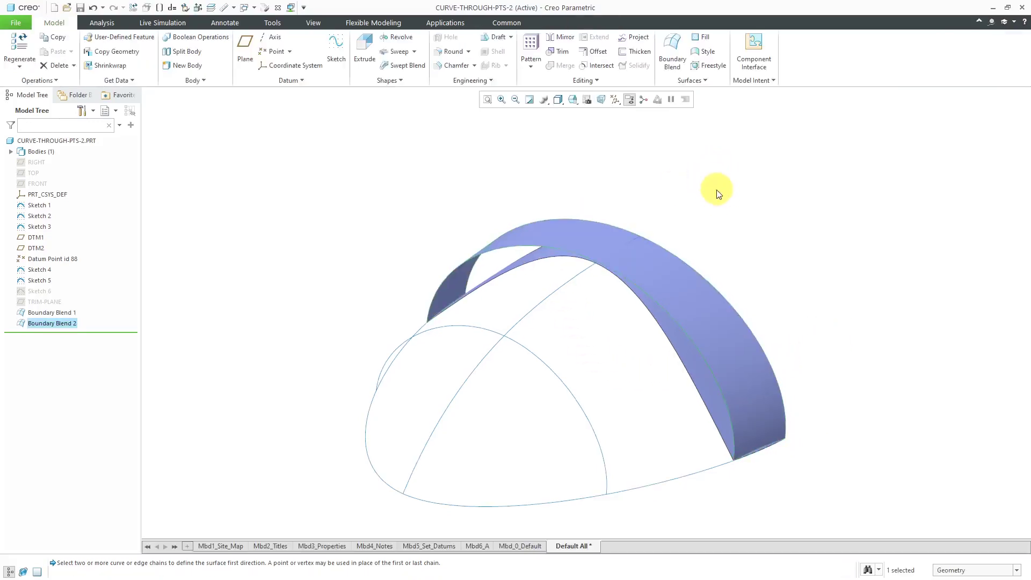
# Step: Compare the two blend surfaces and hide both Boundary Blend 1 and Boundary Blend 2
pyautogui.moveTo(665, 230); pyautogui.dragTo(732, 231, button='middle')
pyautogui.scroll(-2, 434, 229)
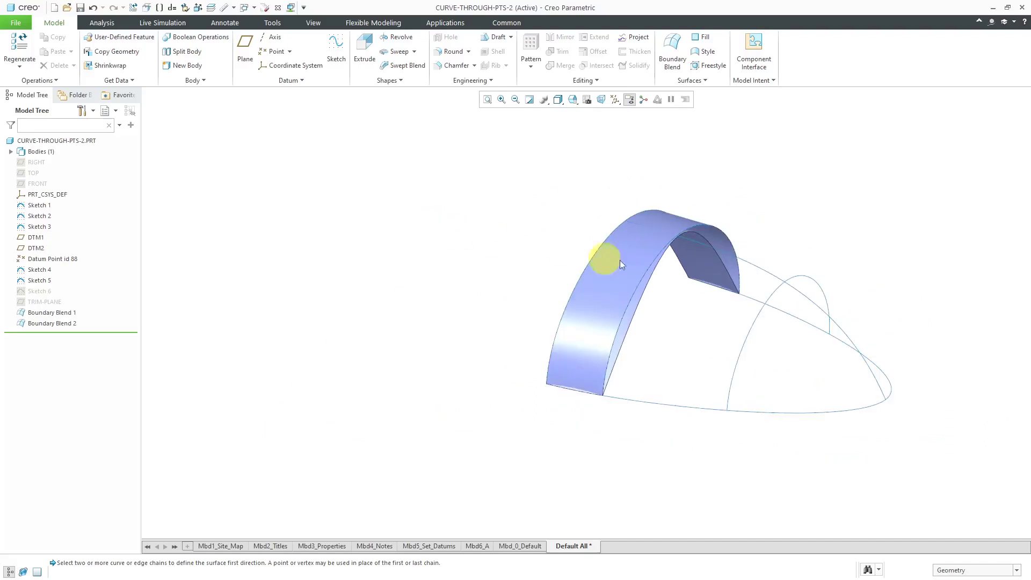
pyautogui.scroll(2, 868, 272)
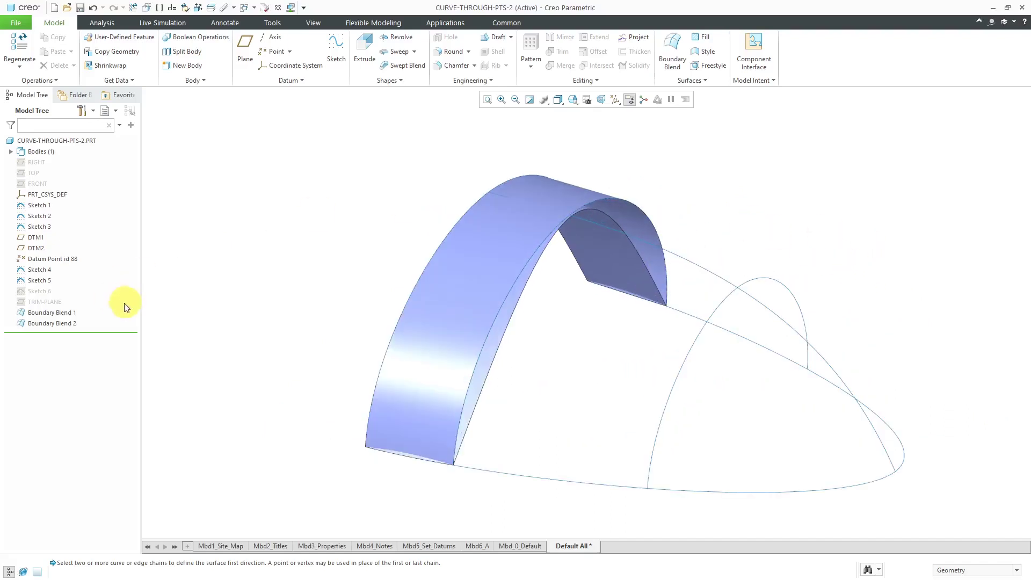
pyautogui.click(66, 315)
pyautogui.keyDown('ctrl'); pyautogui.click(67, 323); pyautogui.keyUp('ctrl')
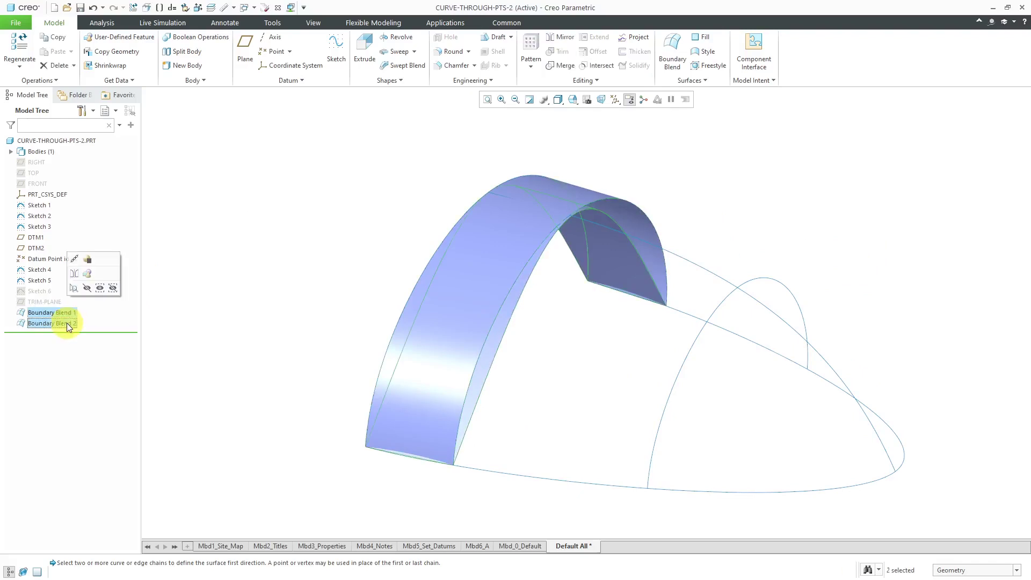
pyautogui.click(86, 289)
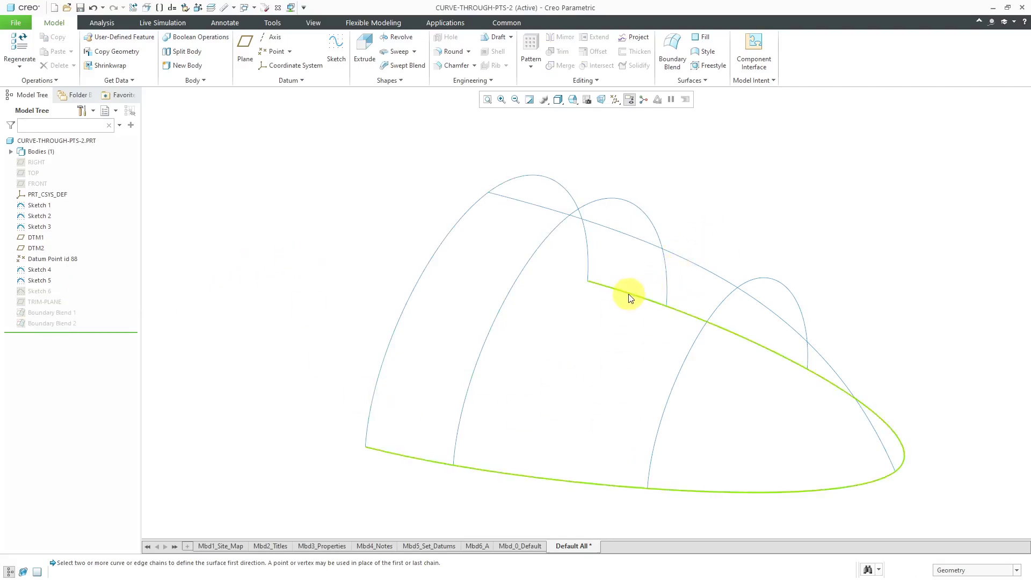
# Step: Start a new Boundary Blend with the base curve as first chain, trimmed at both ends to the segment between the middle and small arches
pyautogui.click(673, 66)
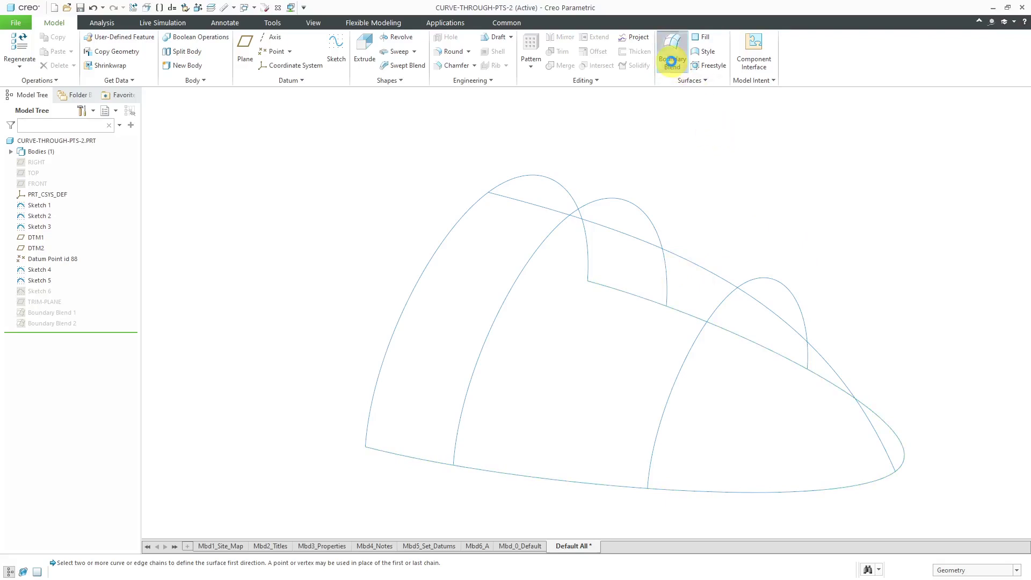
pyautogui.click(527, 486)
pyautogui.rightClick(359, 457)
pyautogui.click(385, 474)
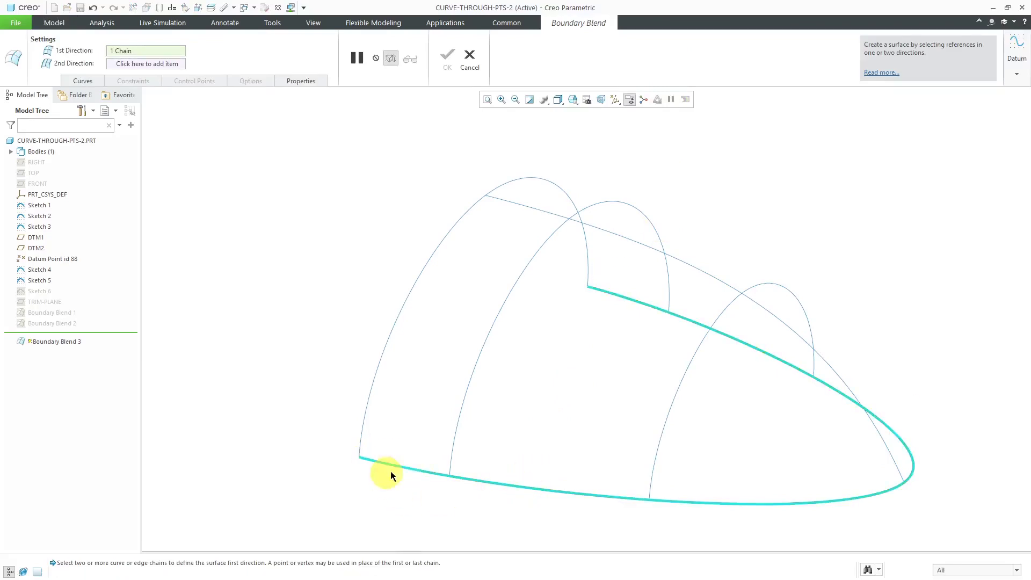
pyautogui.click(452, 456)
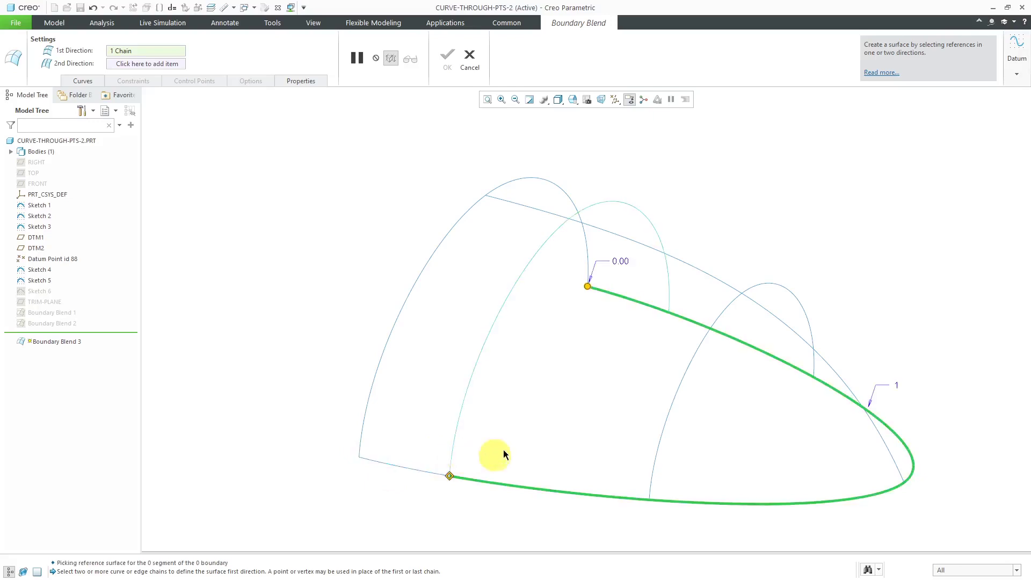
pyautogui.rightClick(589, 287)
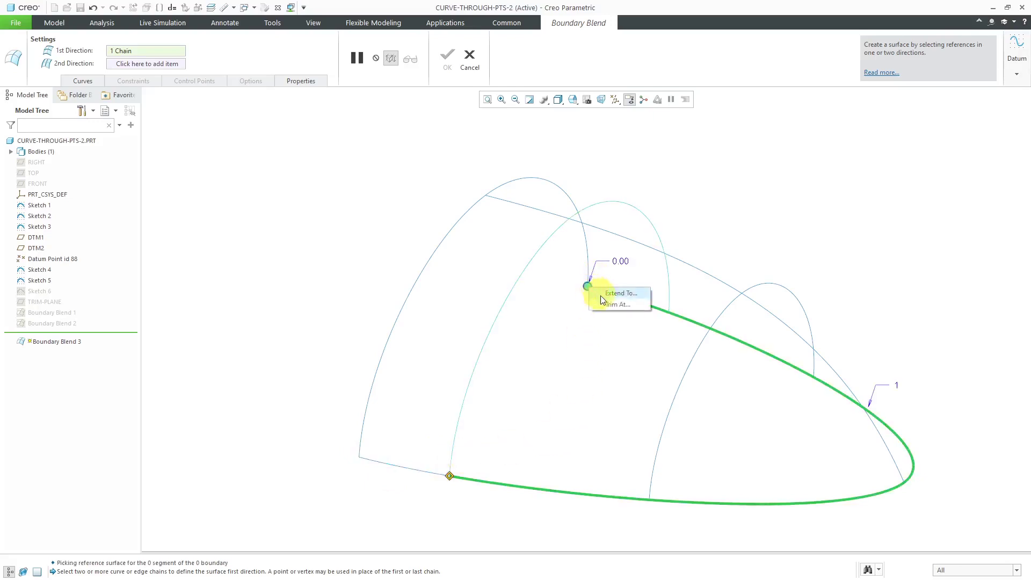
pyautogui.click(608, 304)
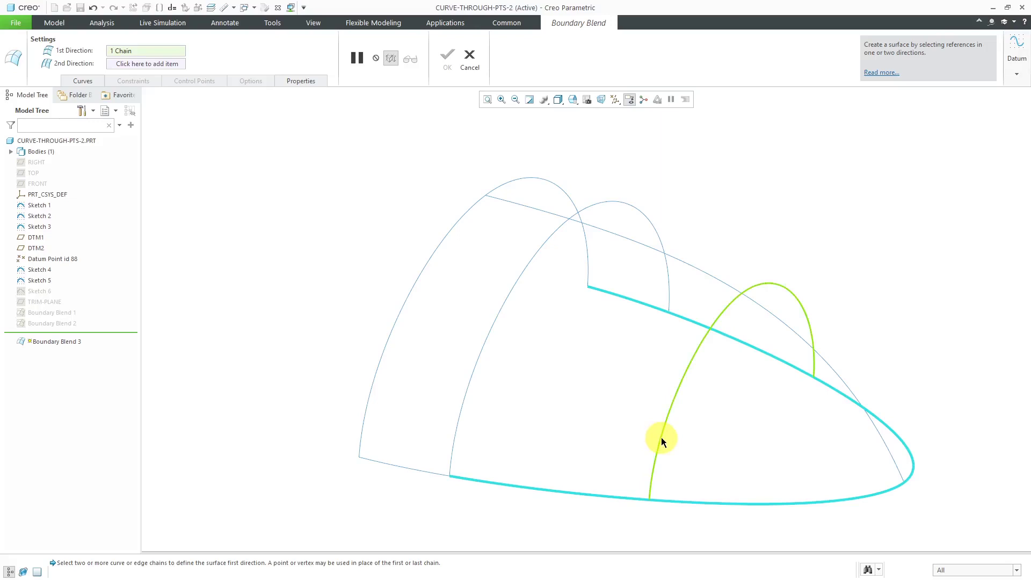
pyautogui.click(662, 437)
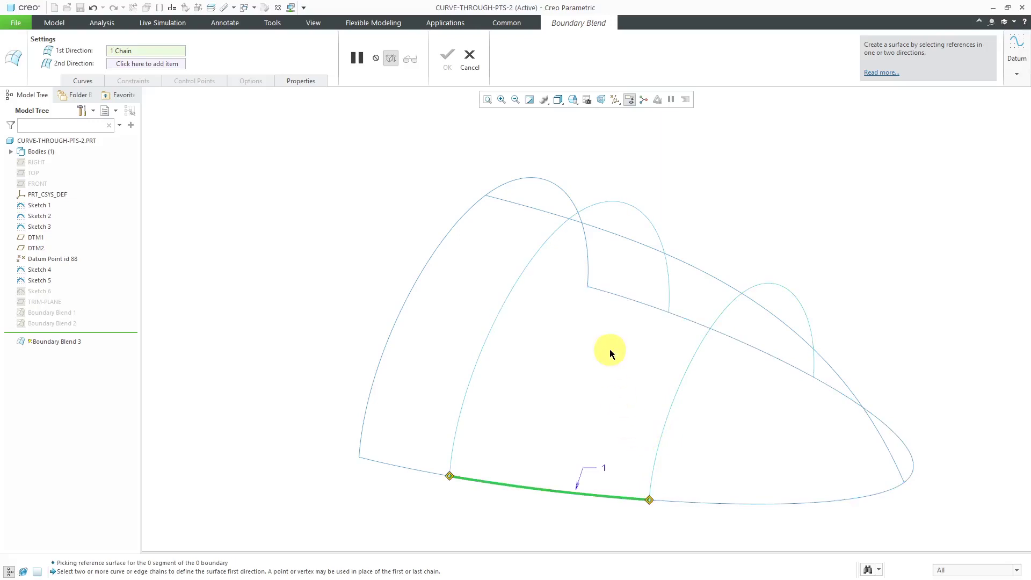
# Step: Add the spine curve over the arches as the second first-direction chain, trimmed to the segment between the middle and small arches
pyautogui.click(685, 265)
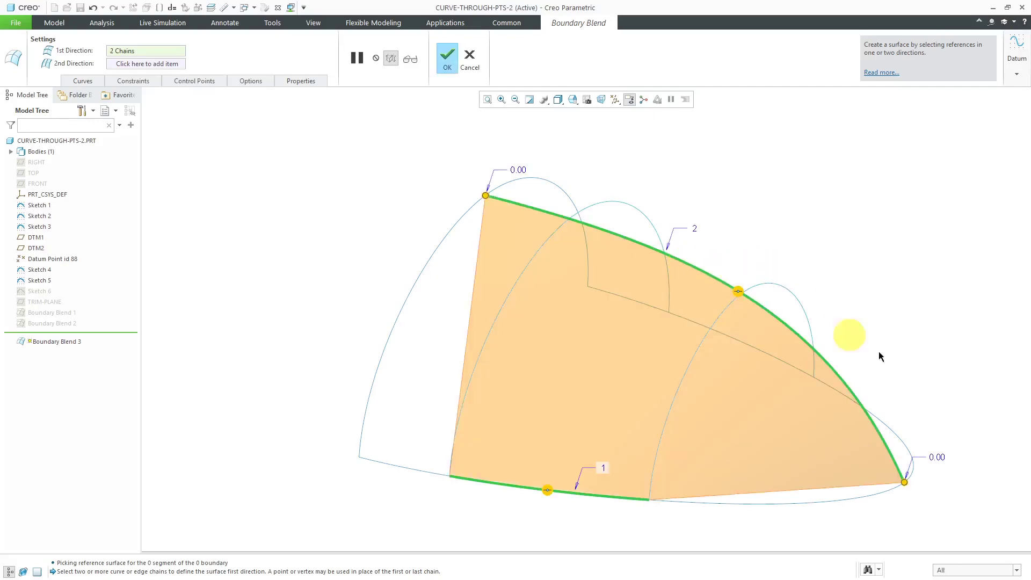
pyautogui.rightClick(485, 194)
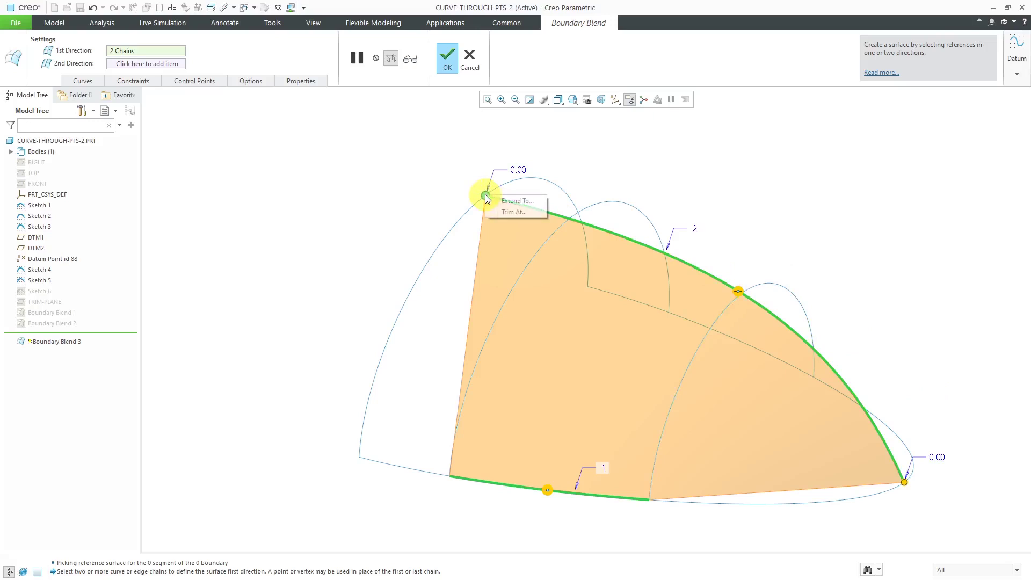
pyautogui.click(510, 214)
pyautogui.click(541, 246)
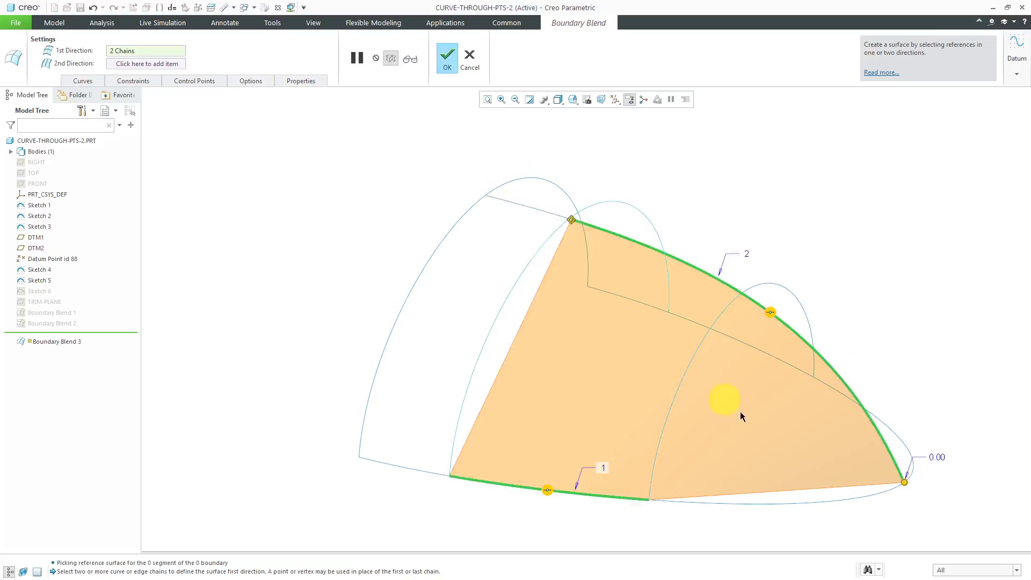
pyautogui.rightClick(906, 484)
pyautogui.click(934, 498)
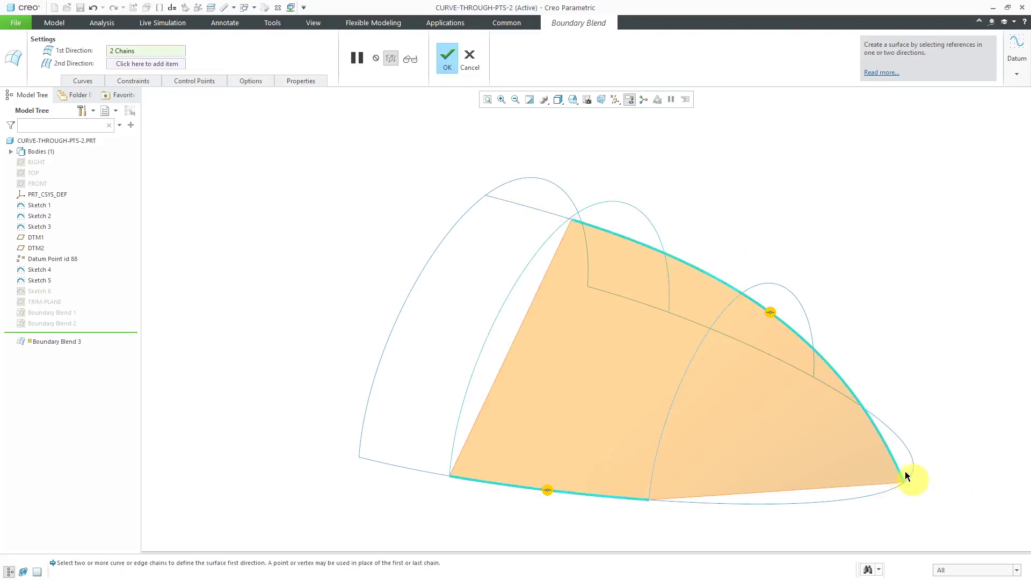
pyautogui.click(724, 309)
# Step: Add the opposite side of the base curve as the third chain, trimmed to the segment between the small and middle arches
pyautogui.moveTo(719, 346); pyautogui.dragTo(783, 434, button='middle')
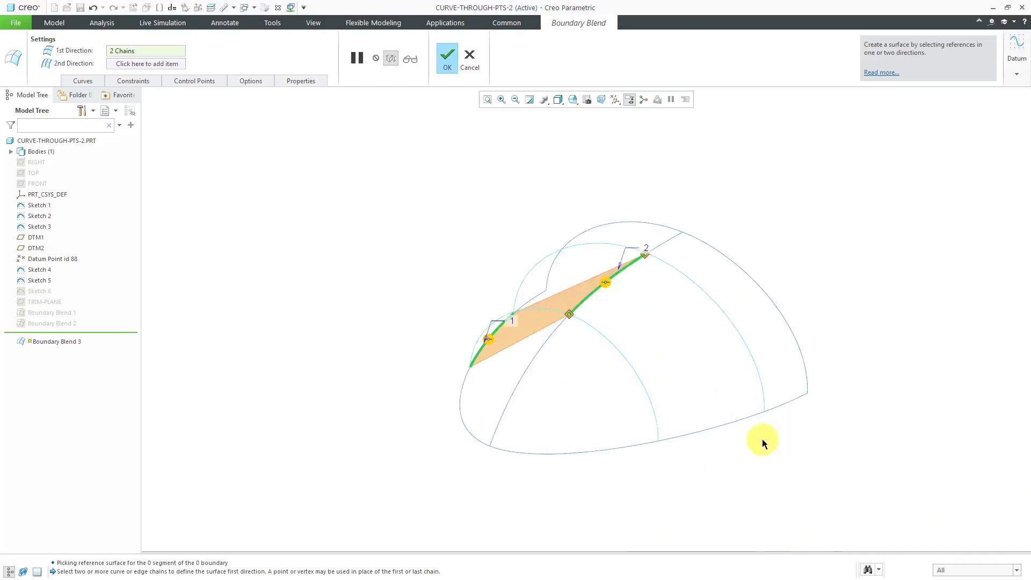
pyautogui.click(705, 427)
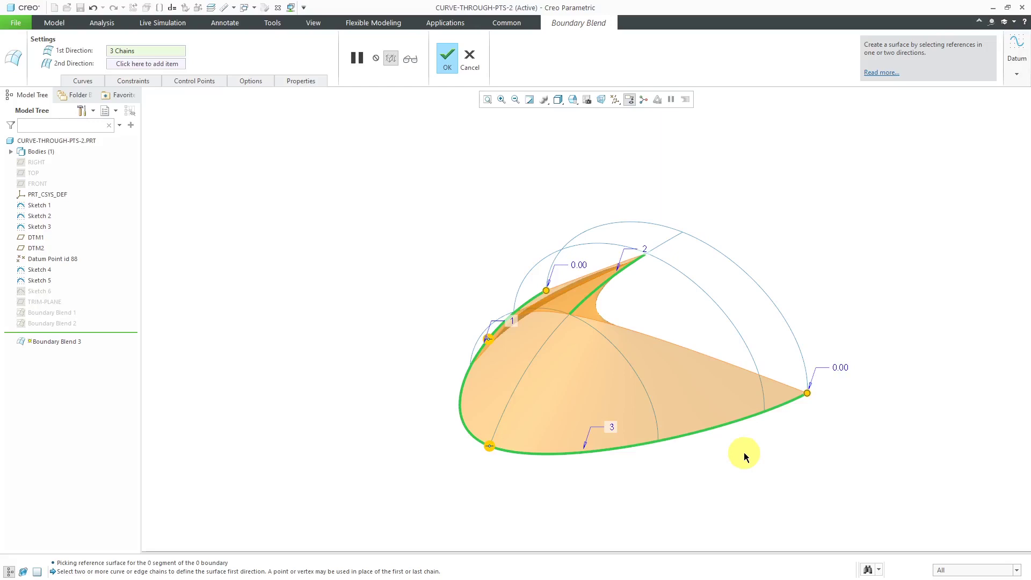
pyautogui.rightClick(546, 291)
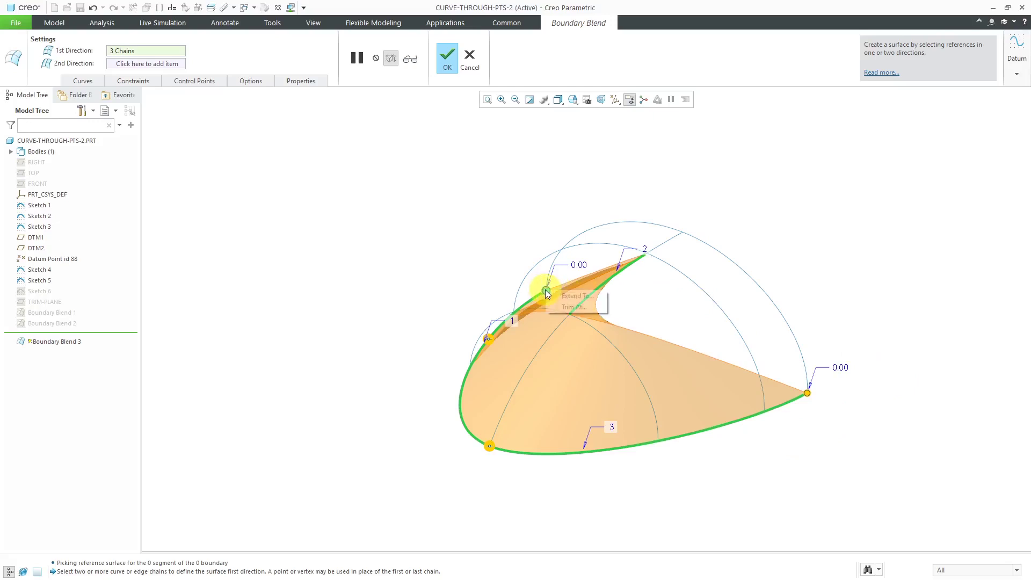
pyautogui.click(567, 307)
pyautogui.click(655, 417)
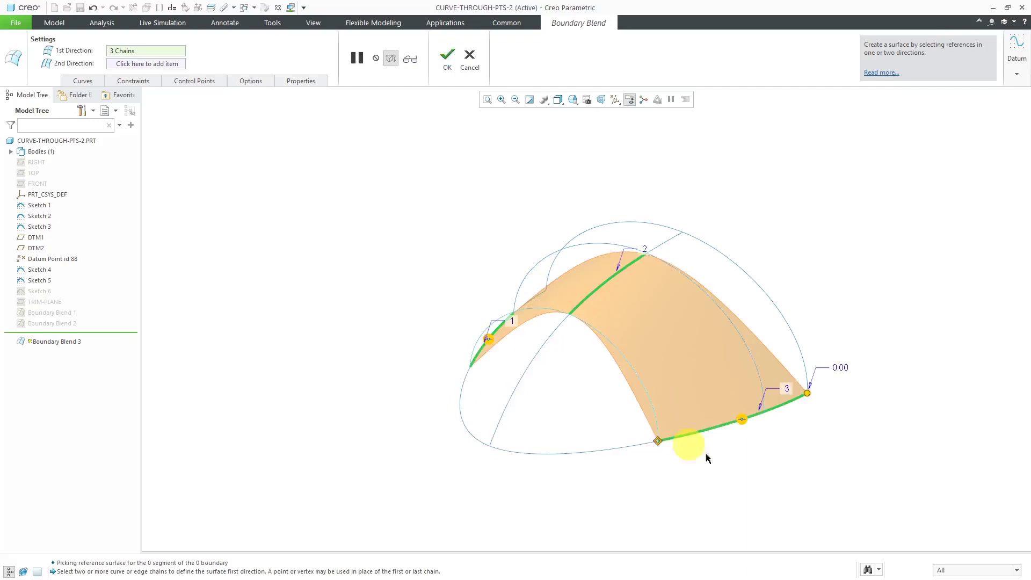
pyautogui.rightClick(808, 394)
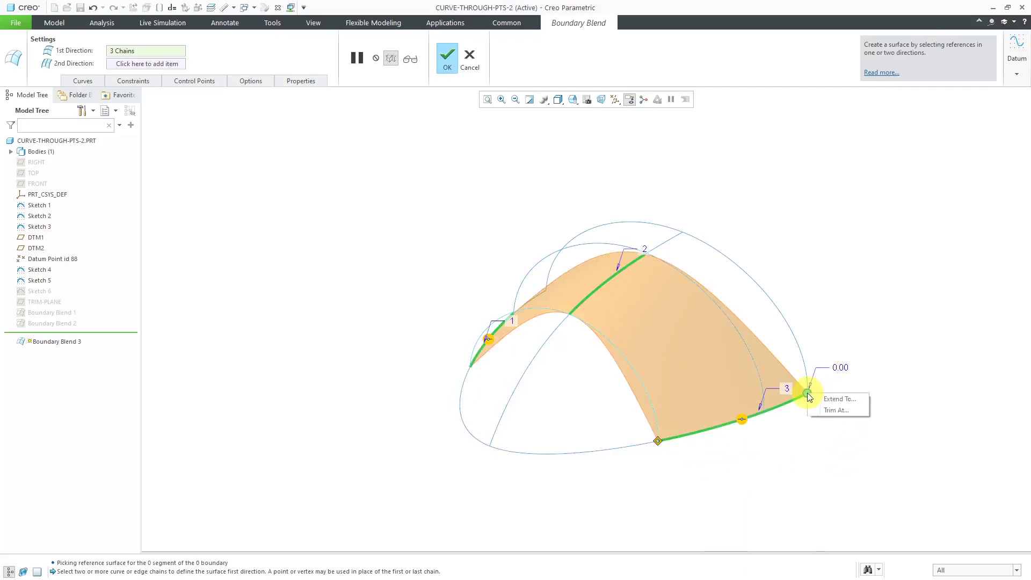
pyautogui.click(830, 410)
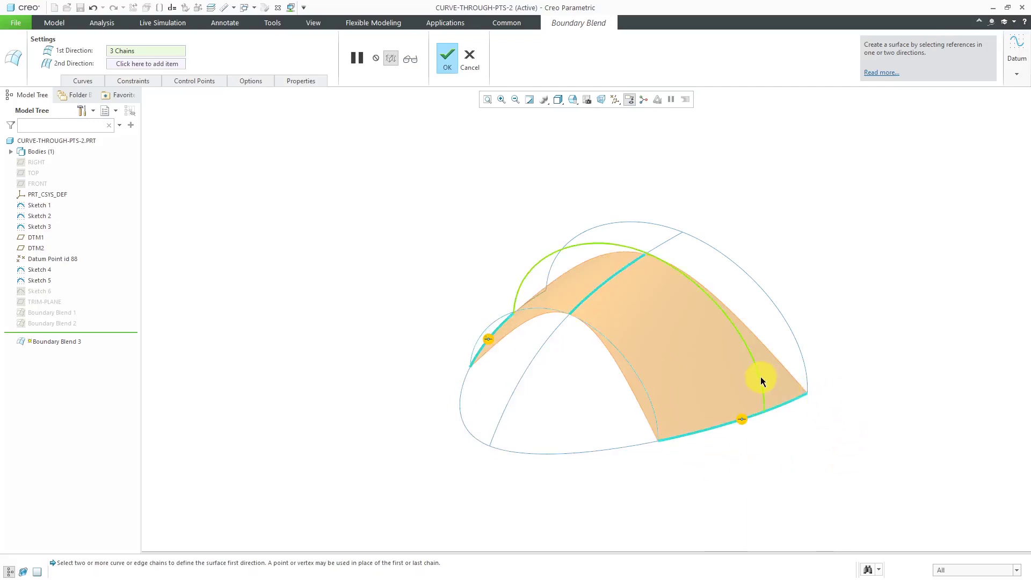
pyautogui.click(761, 376)
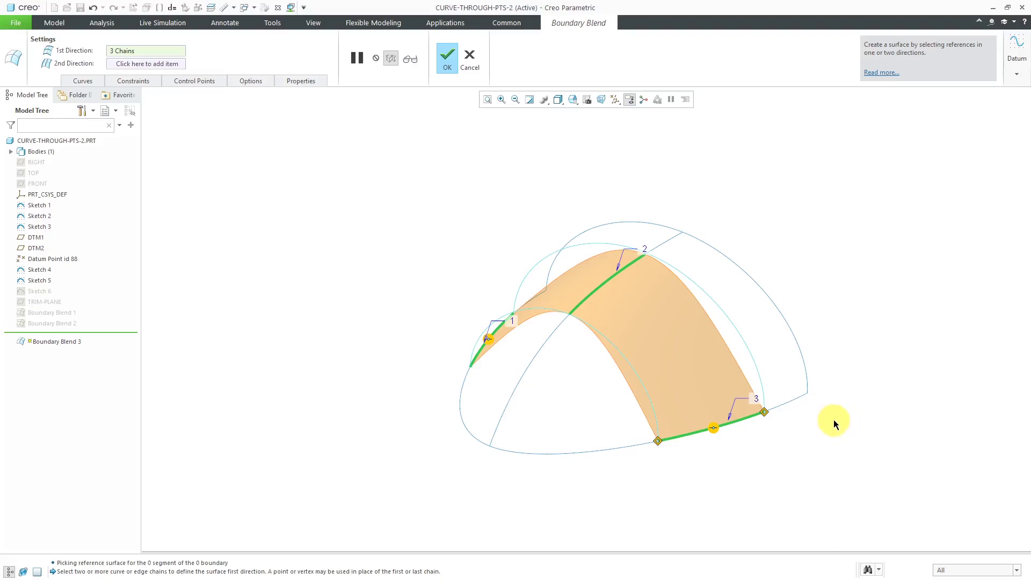
# Step: Define the second direction with the middle arch and the small arch as its two chains, and complete the boundary blend
pyautogui.rightClick(844, 256)
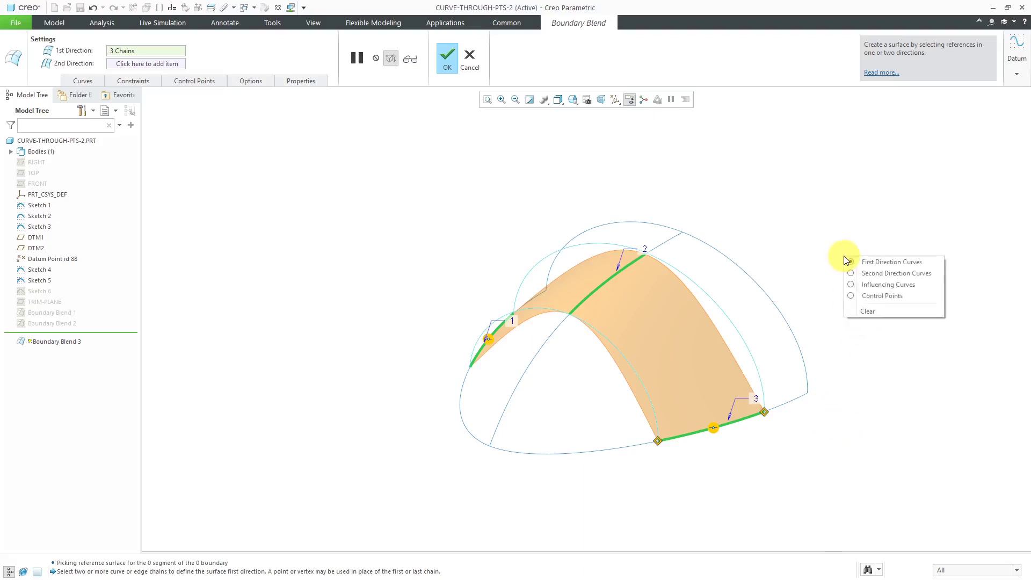
pyautogui.click(872, 274)
pyautogui.click(87, 79)
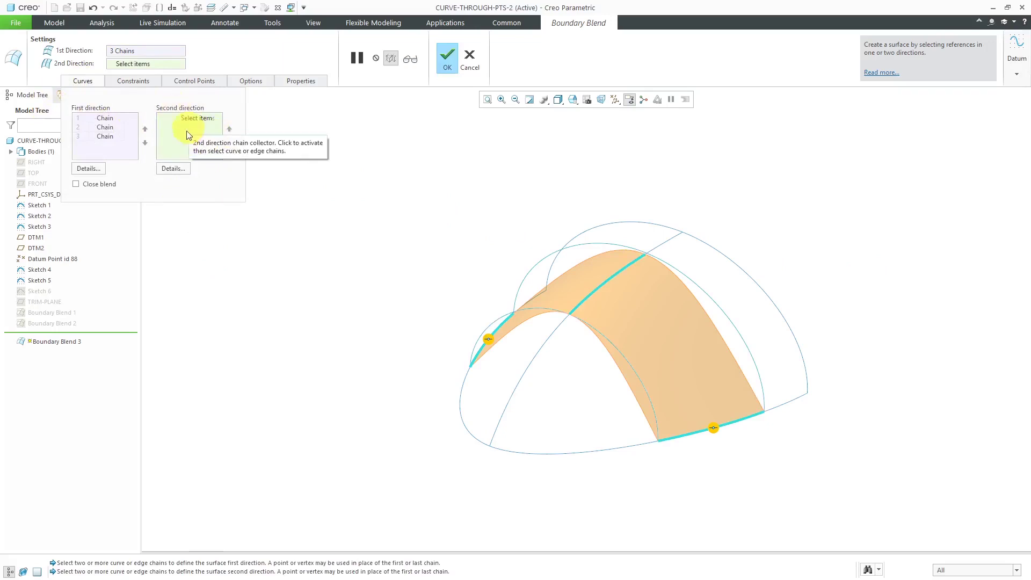
pyautogui.click(726, 313)
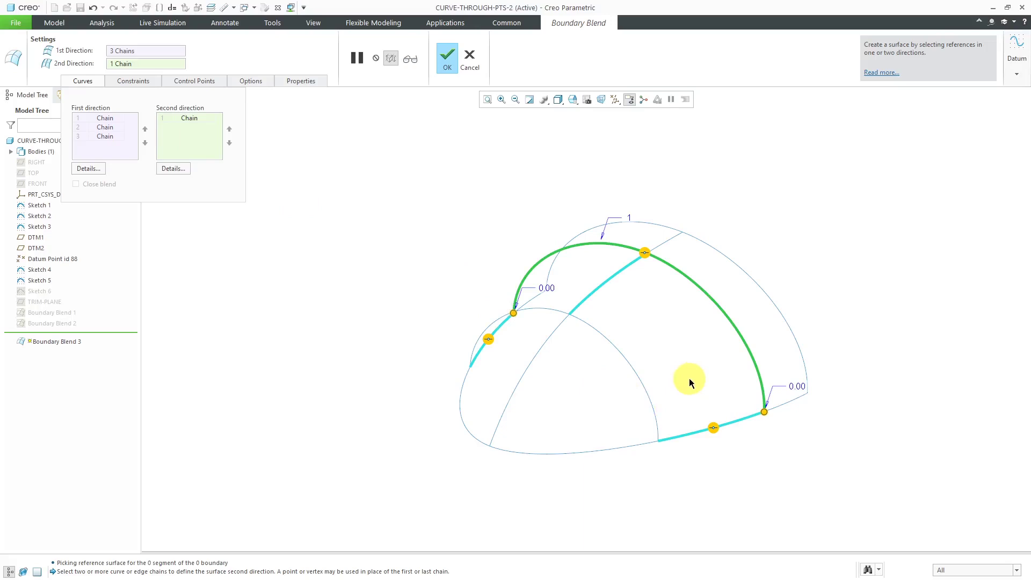
pyautogui.keyDown('ctrl'); pyautogui.click(641, 385); pyautogui.keyUp('ctrl')
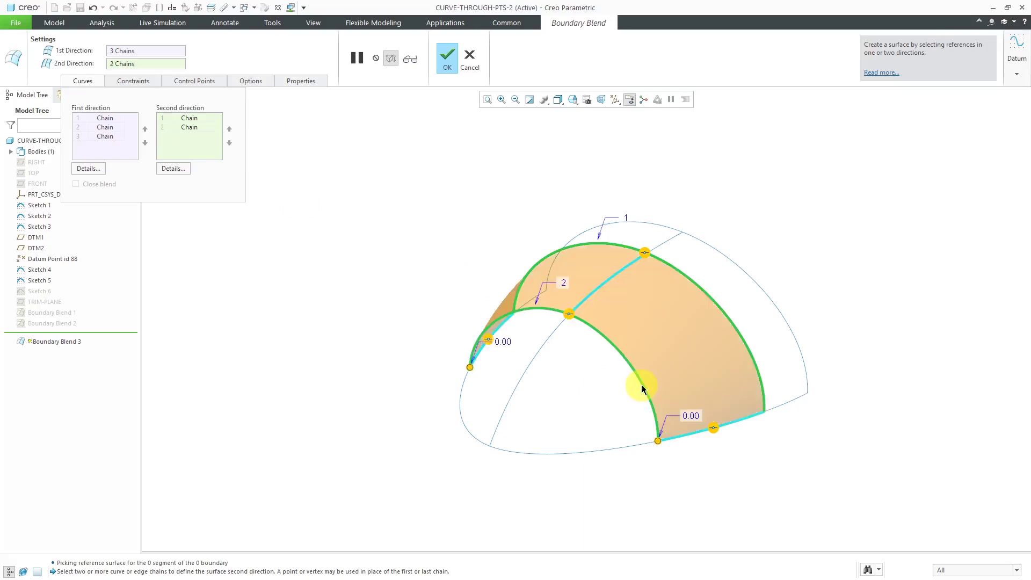
pyautogui.moveTo(569, 359)
pyautogui.mouseDown(button='middle')
pyautogui.moveTo(548, 361)
pyautogui.moveTo(658, 343)
pyautogui.moveTo(665, 385)
pyautogui.moveTo(636, 396)
pyautogui.moveTo(665, 379)
pyautogui.moveTo(661, 396)
pyautogui.moveTo(653, 382)
pyautogui.mouseUp(button='middle')
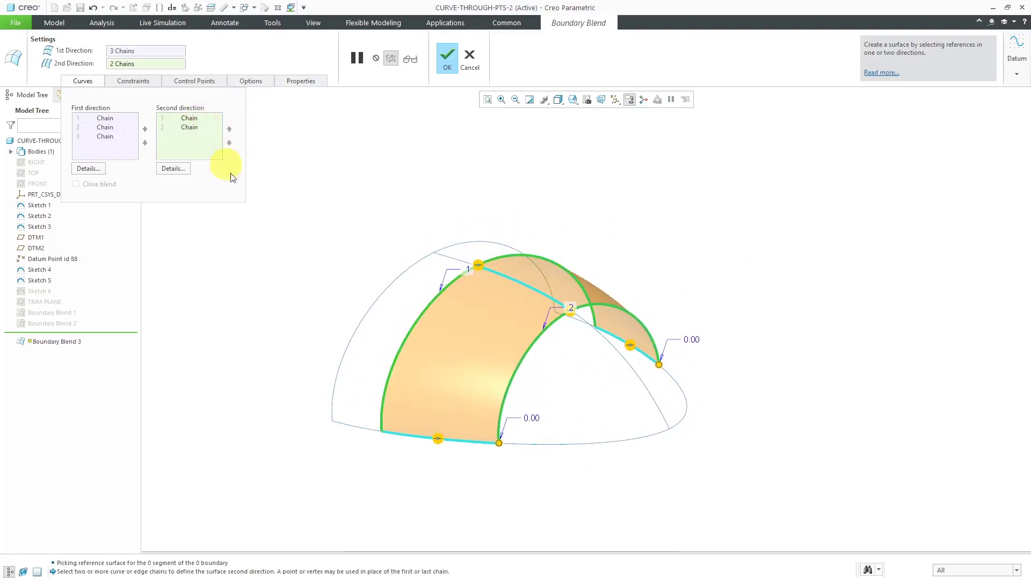
pyautogui.middleClick(369, 199)
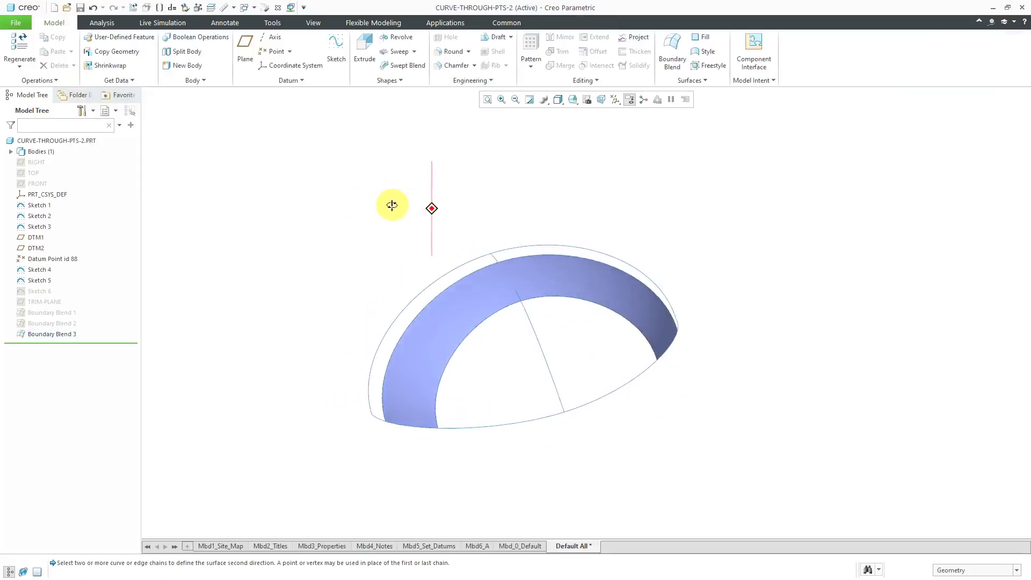
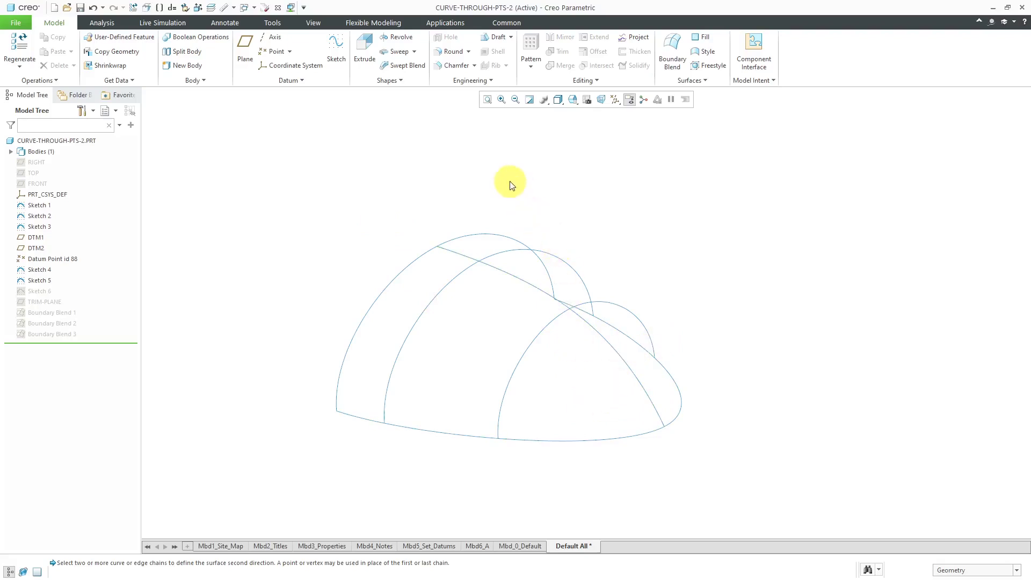
# Step: Start a new Boundary Blend with the base curve as first chain, trimmed at both ends to the nose segment at the small arch
pyautogui.click(673, 53)
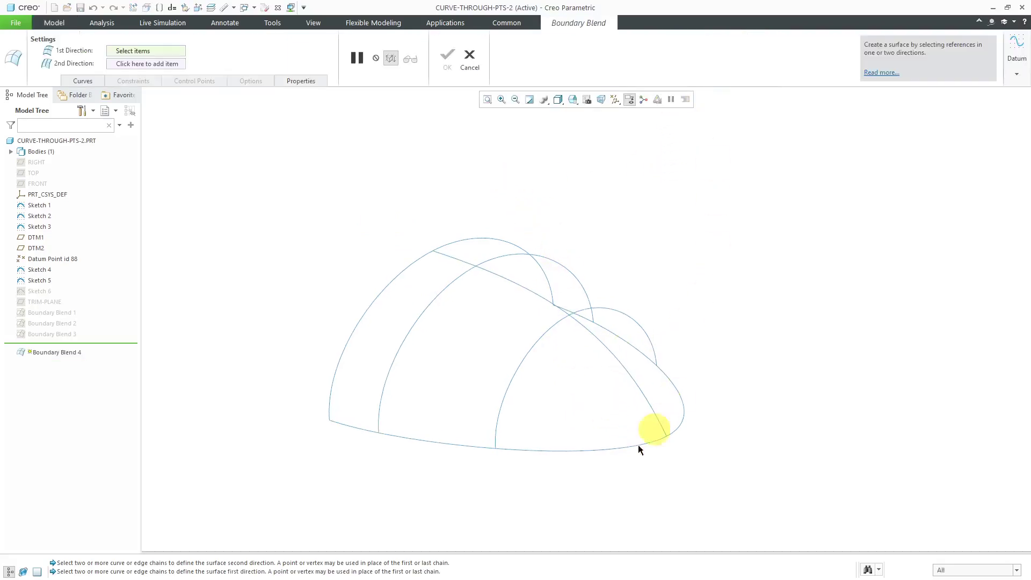
pyautogui.click(604, 449)
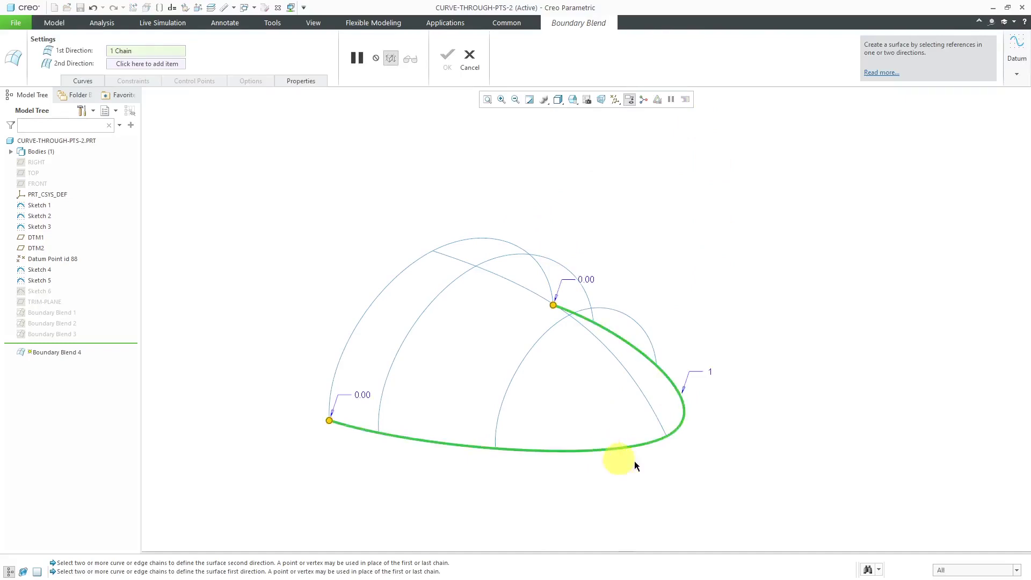
pyautogui.rightClick(331, 423)
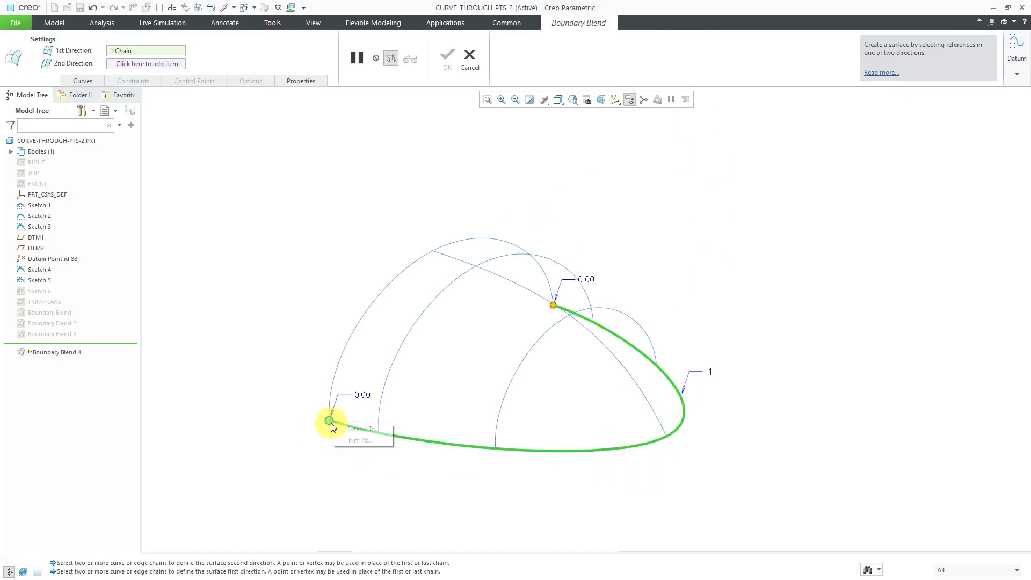
pyautogui.click(369, 440)
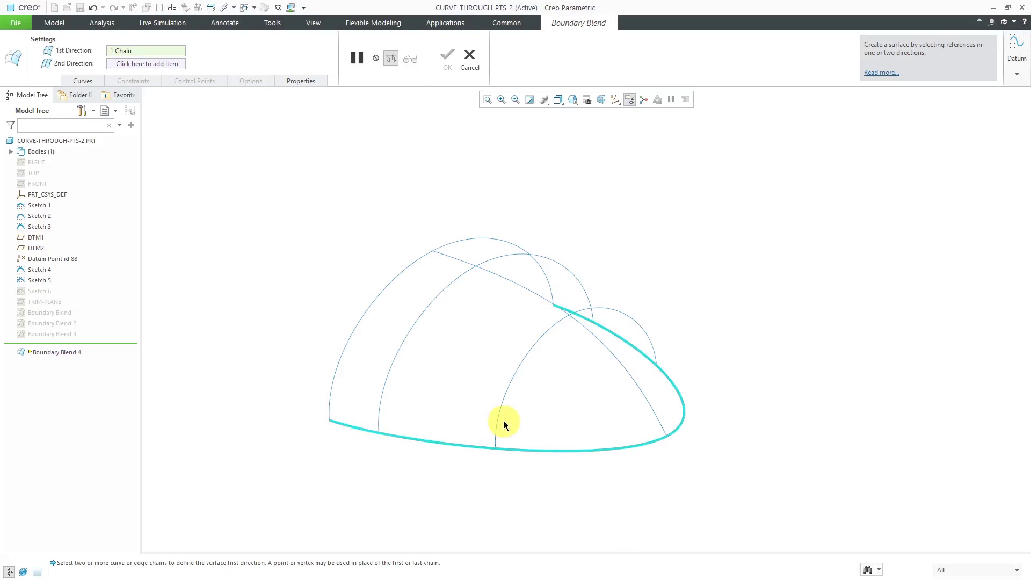
pyautogui.click(498, 417)
pyautogui.moveTo(537, 398); pyautogui.dragTo(462, 396, button='middle')
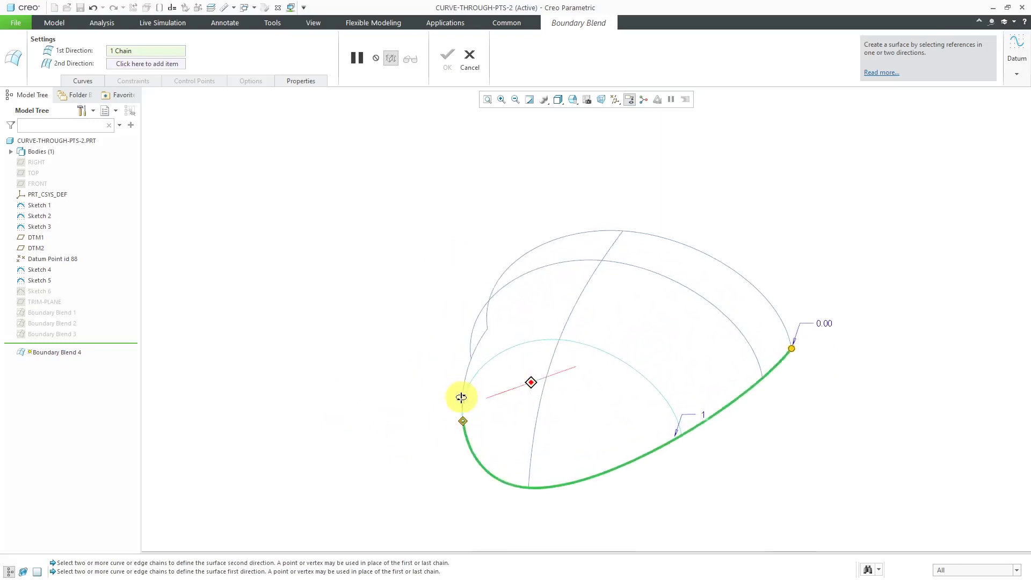
pyautogui.moveTo(795, 346); pyautogui.dragTo(678, 421)
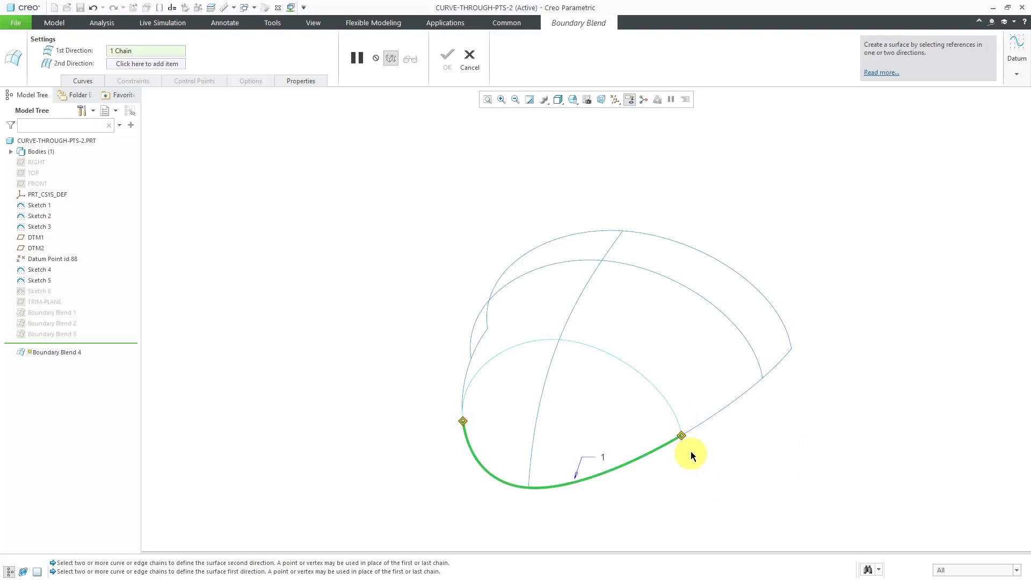
# Step: Change the trim of the first chain's far end so that it stops at the spine curve at the nose
pyautogui.moveTo(547, 304); pyautogui.dragTo(603, 273, button='middle')
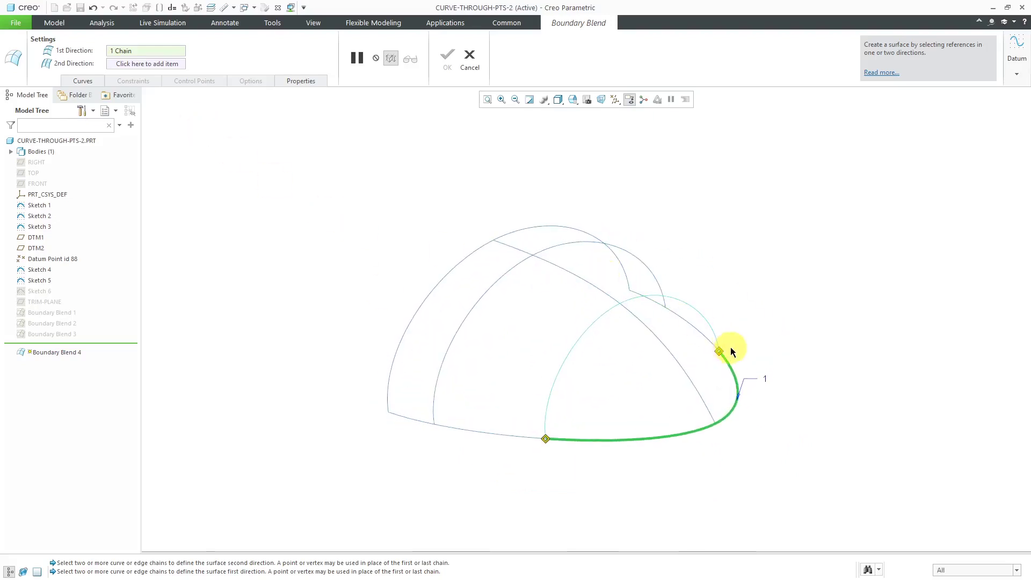
pyautogui.moveTo(714, 334); pyautogui.dragTo(741, 363, button='middle')
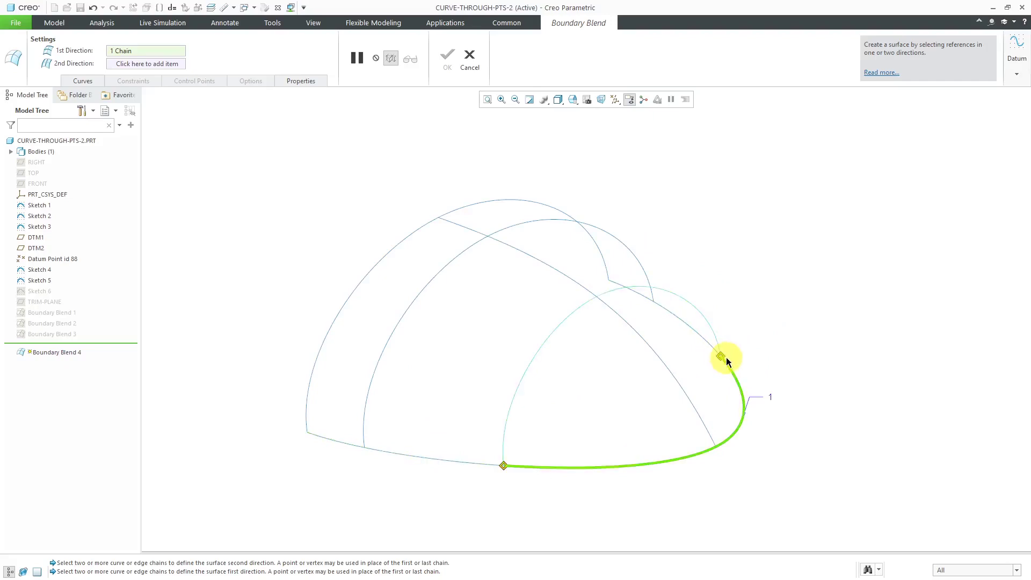
pyautogui.moveTo(720, 356); pyautogui.dragTo(674, 318)
pyautogui.moveTo(730, 410); pyautogui.dragTo(706, 434)
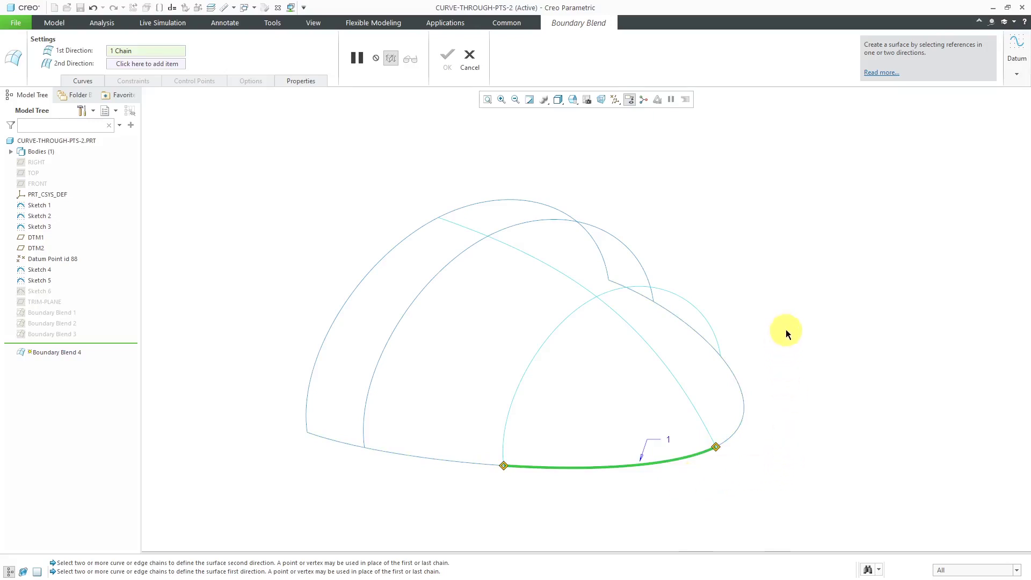
# Step: Add the spine curve as the second first-direction chain, trimmed from its large-arch end back to the small arch
pyautogui.click(678, 383)
pyautogui.moveTo(685, 362)
pyautogui.mouseDown(button='middle')
pyautogui.moveTo(706, 353)
pyautogui.moveTo(709, 369)
pyautogui.mouseUp(button='middle')
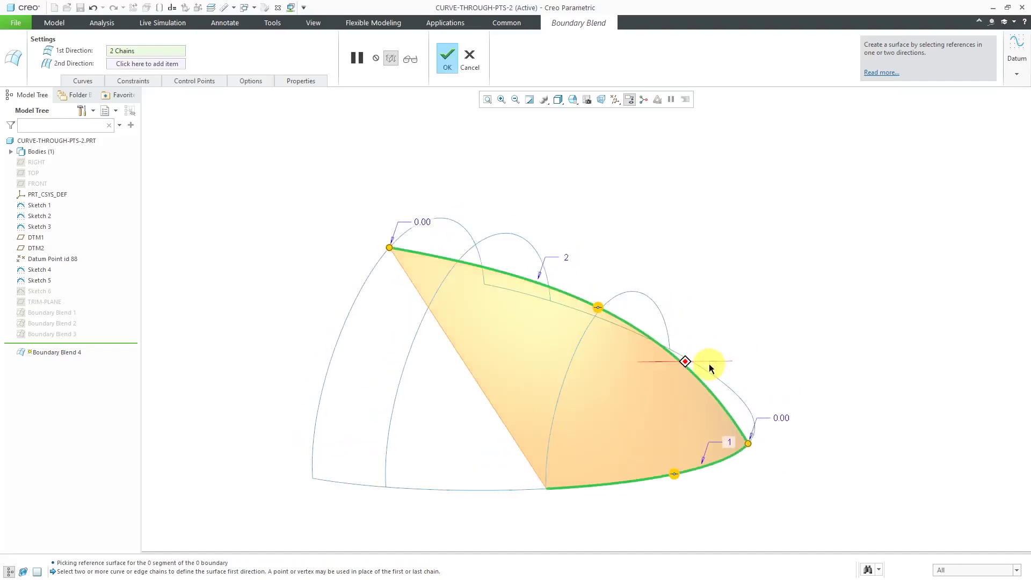
pyautogui.rightClick(391, 247)
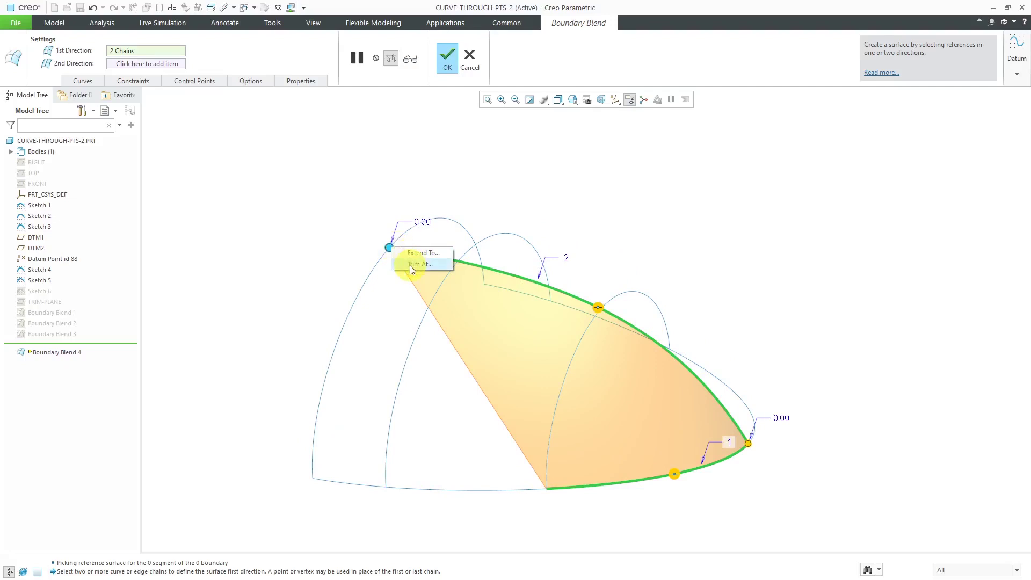
pyautogui.click(411, 265)
# Step: Add the base curve's opposite side as third first-direction chain, trimmed to run from the small arch to the spine curve at the nose
pyautogui.moveTo(582, 337); pyautogui.dragTo(491, 347, button='middle')
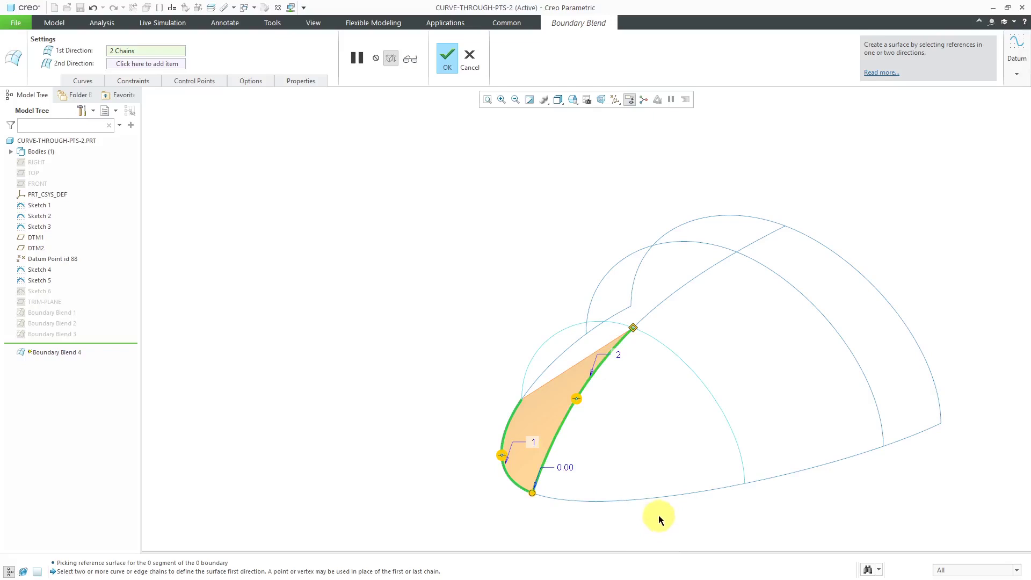
pyautogui.keyDown('ctrl'); pyautogui.click(652, 497); pyautogui.keyUp('ctrl')
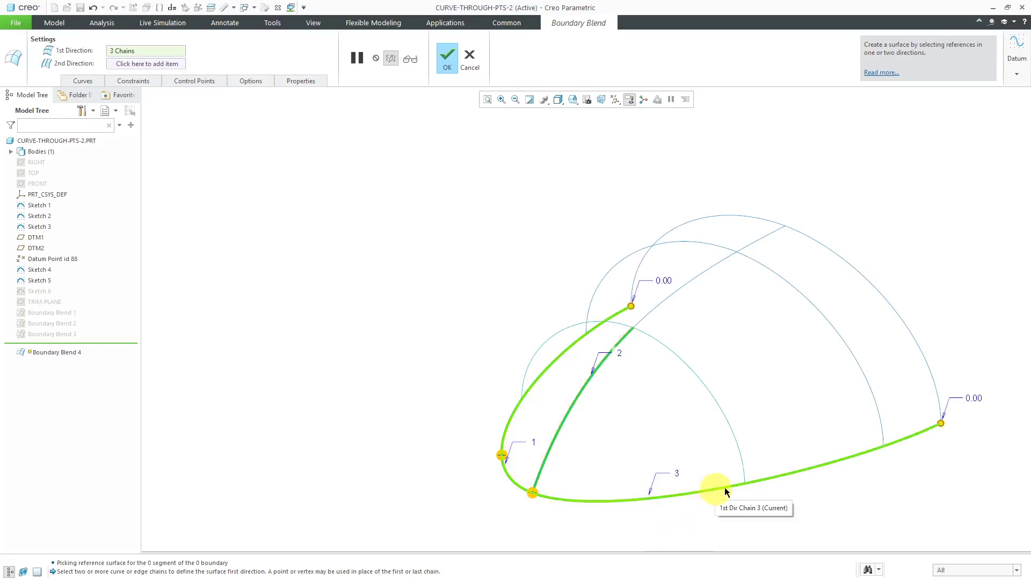
pyautogui.rightClick(943, 424)
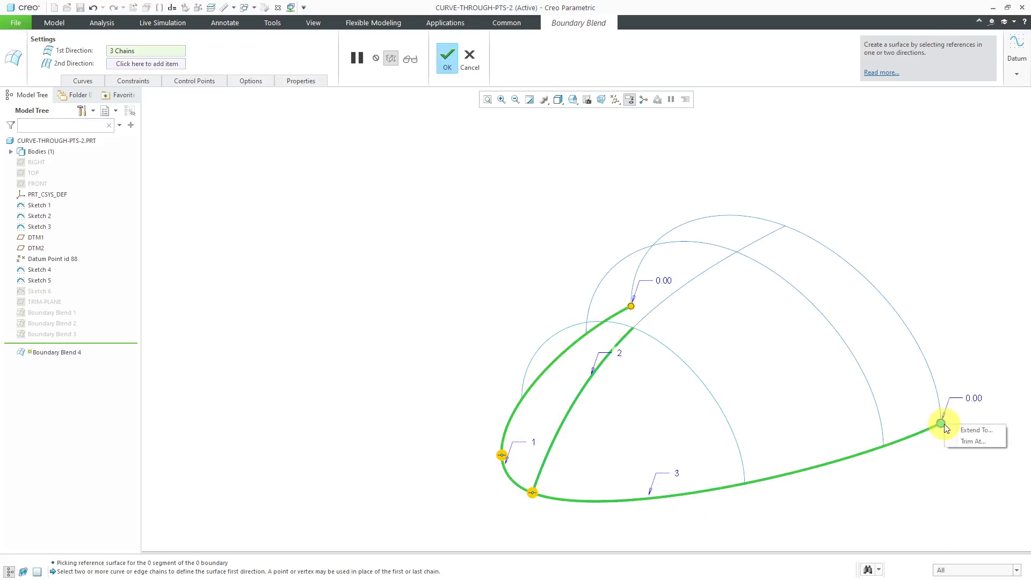
pyautogui.click(972, 442)
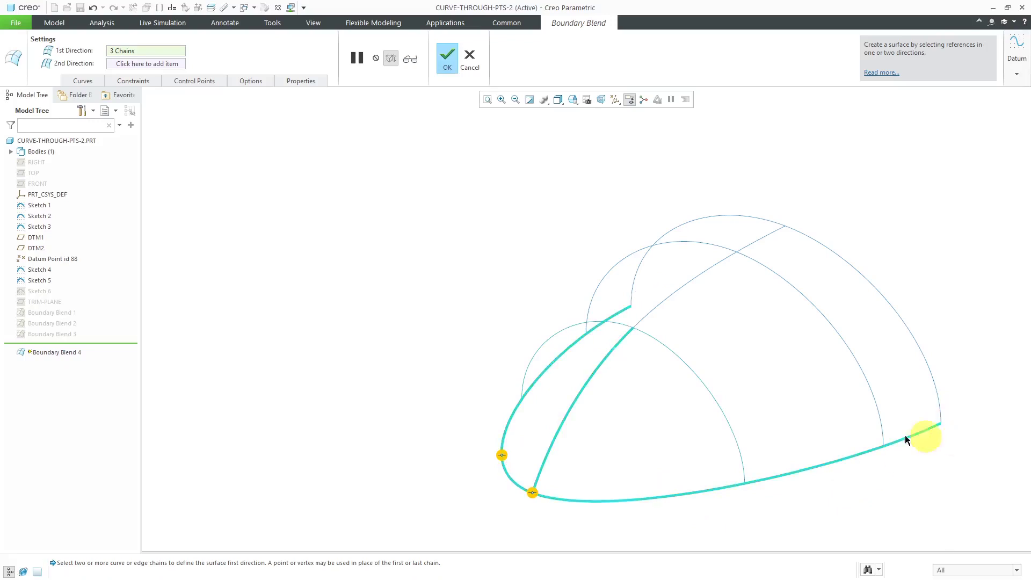
pyautogui.click(737, 451)
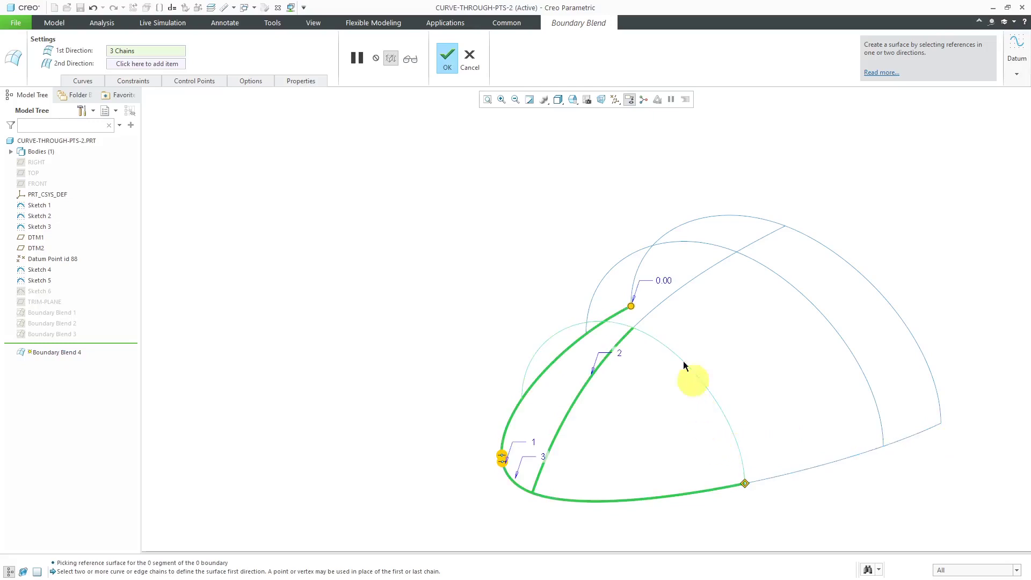
pyautogui.rightClick(631, 306)
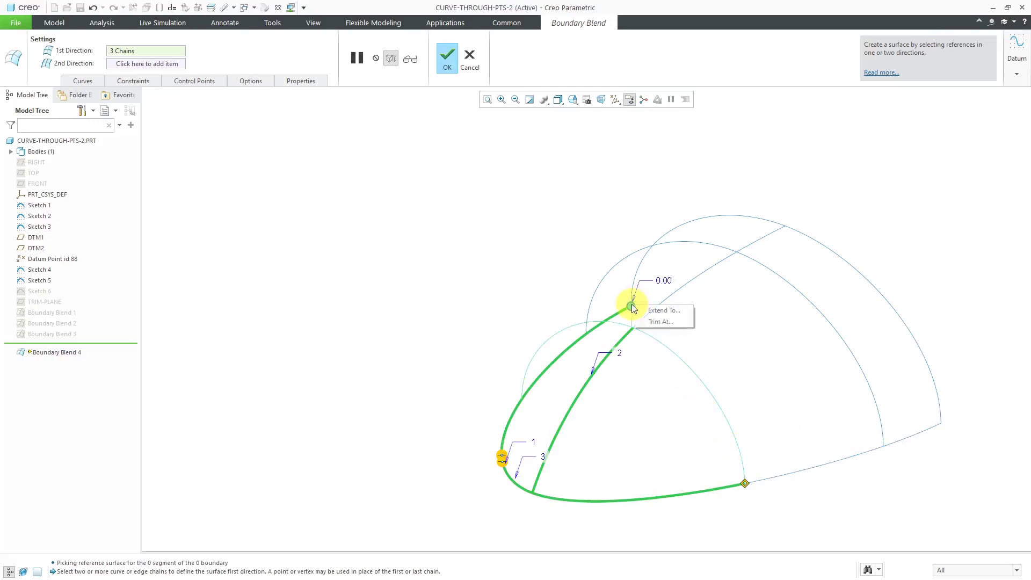
pyautogui.click(661, 322)
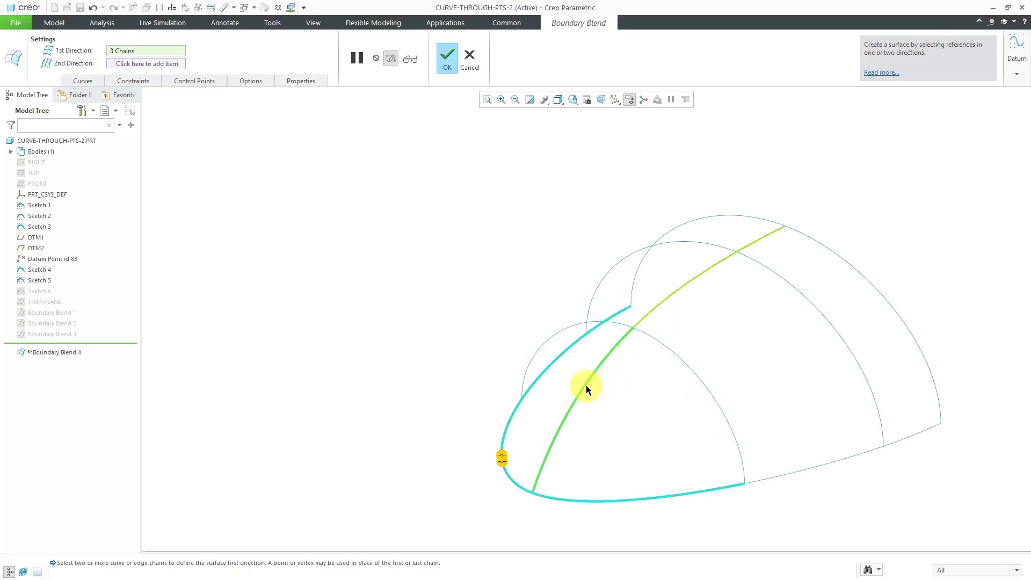
pyautogui.moveTo(611, 446); pyautogui.dragTo(652, 414, button='middle')
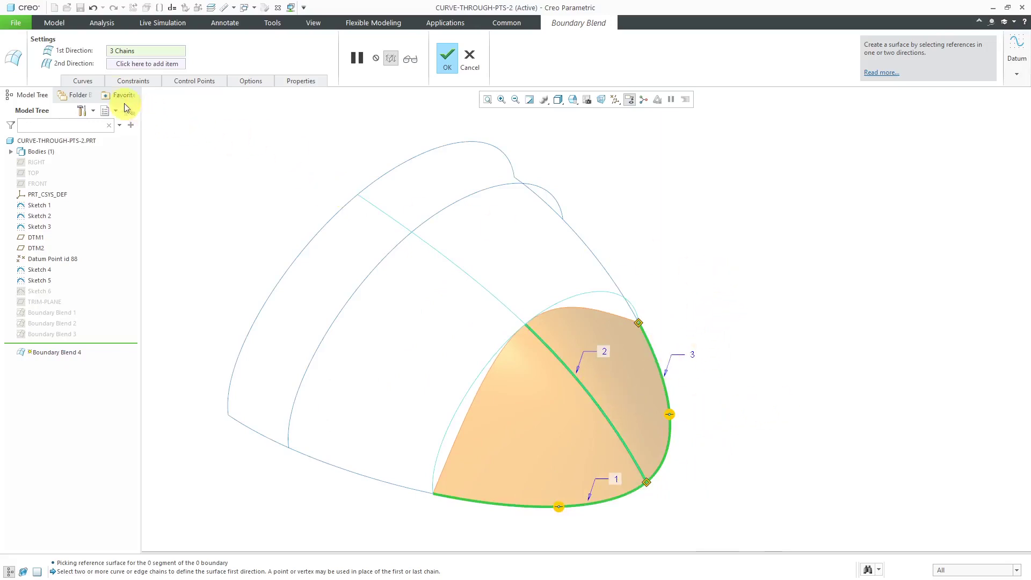
# Step: Define the second direction with the small arch as its only chain, and complete the nose boundary blend
pyautogui.click(92, 82)
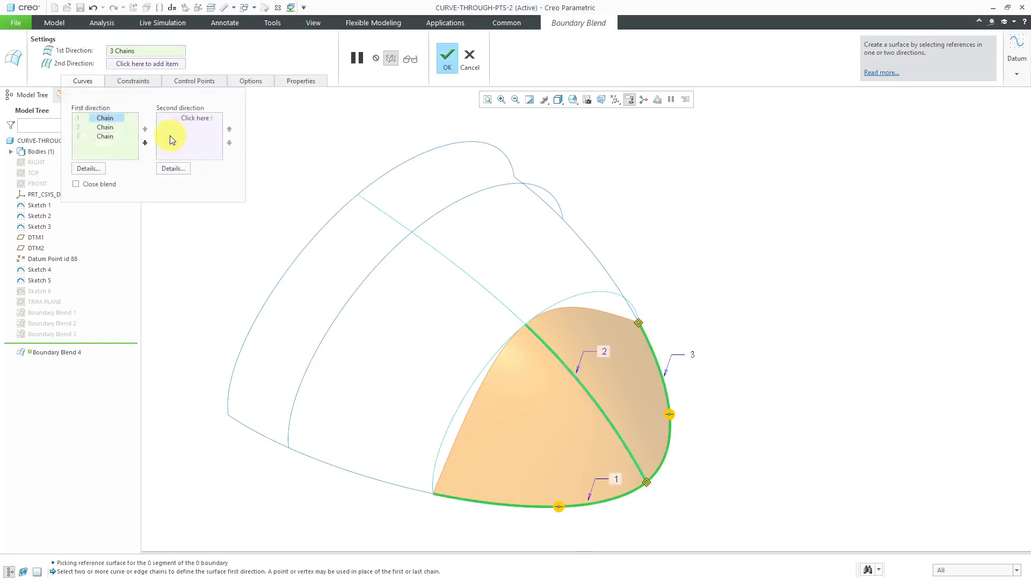
pyautogui.click(194, 119)
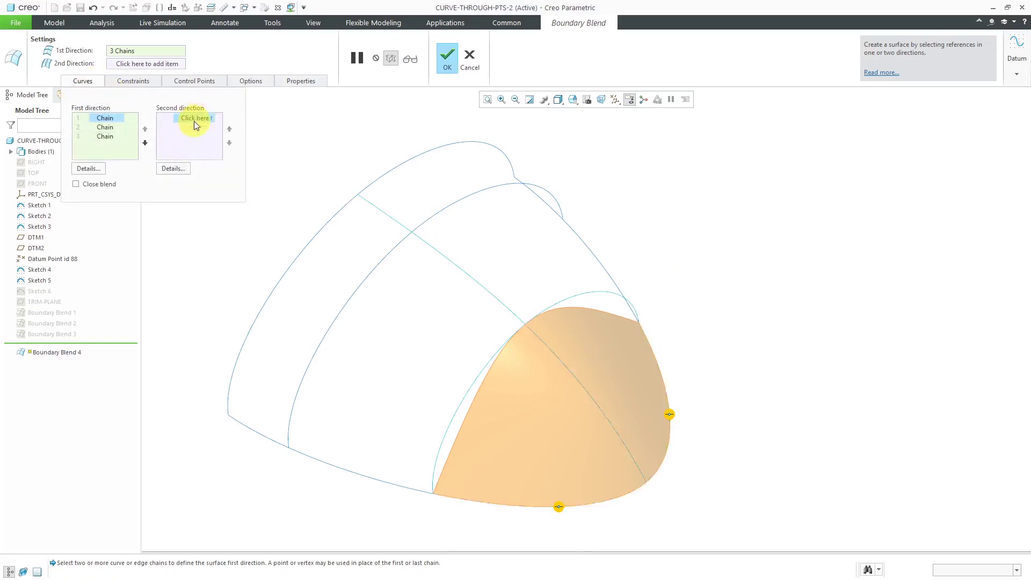
pyautogui.click(591, 294)
pyautogui.moveTo(691, 264); pyautogui.dragTo(661, 250, button='middle')
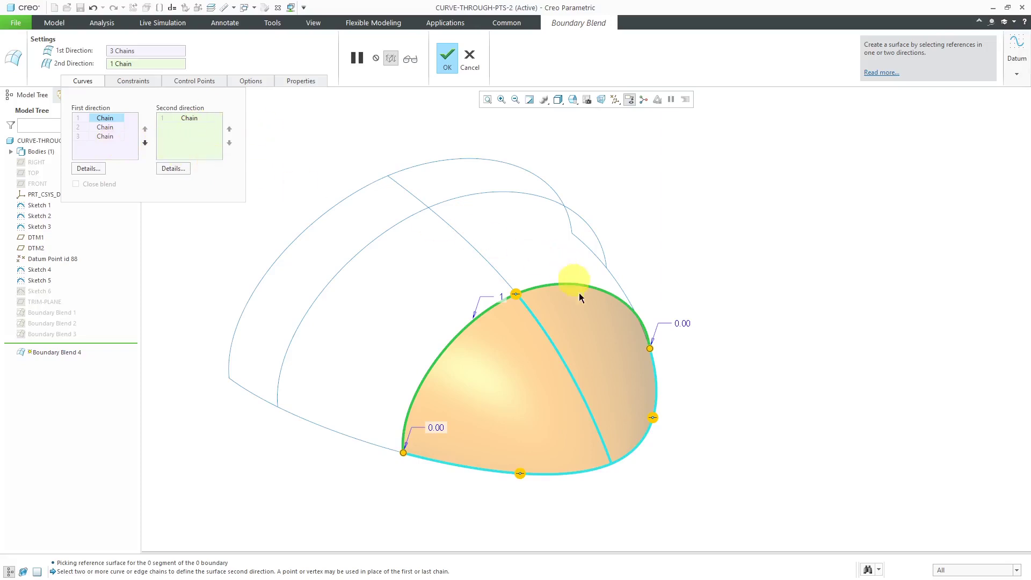
pyautogui.moveTo(546, 209)
pyautogui.mouseDown(button='middle')
pyautogui.moveTo(599, 231)
pyautogui.moveTo(501, 246)
pyautogui.moveTo(564, 233)
pyautogui.moveTo(548, 253)
pyautogui.moveTo(562, 262)
pyautogui.mouseUp(button='middle')
pyautogui.click(446, 58)
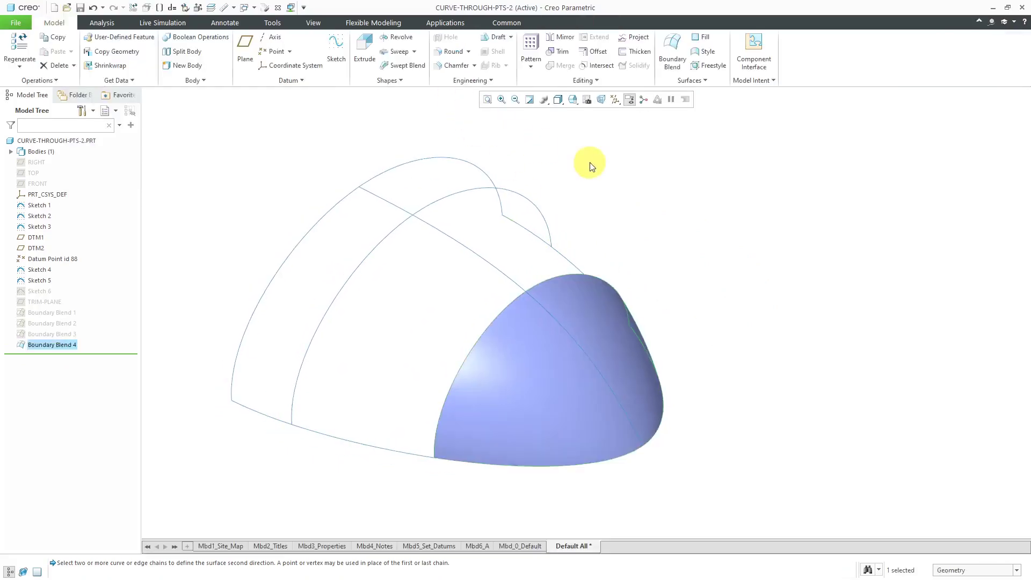
# Step: Run a Curvature analysis on the nose surface to show its curvature combs
pyautogui.moveTo(651, 292)
pyautogui.mouseDown(button='middle')
pyautogui.moveTo(589, 247)
pyautogui.moveTo(624, 290)
pyautogui.mouseUp(button='middle')
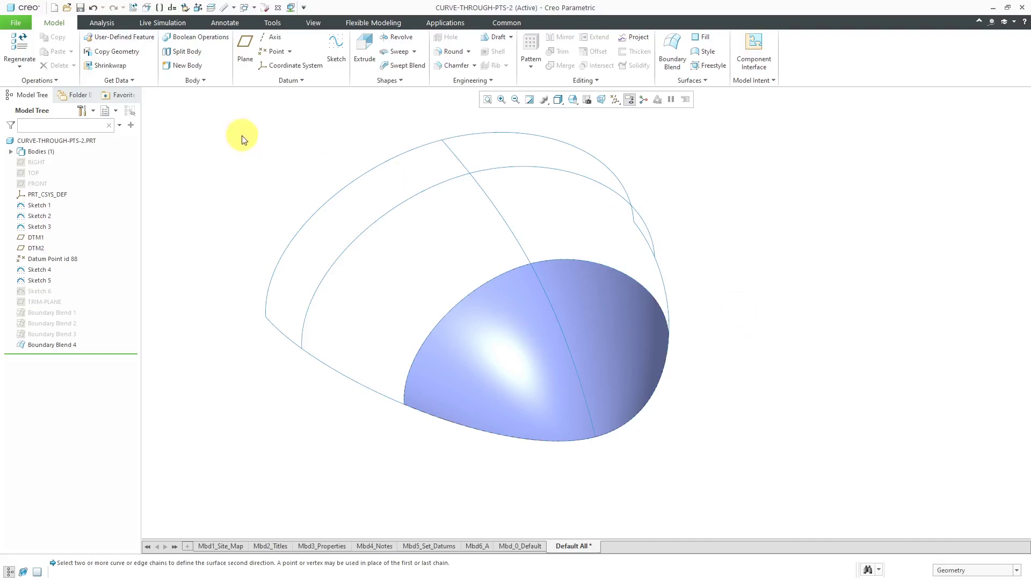
pyautogui.click(102, 23)
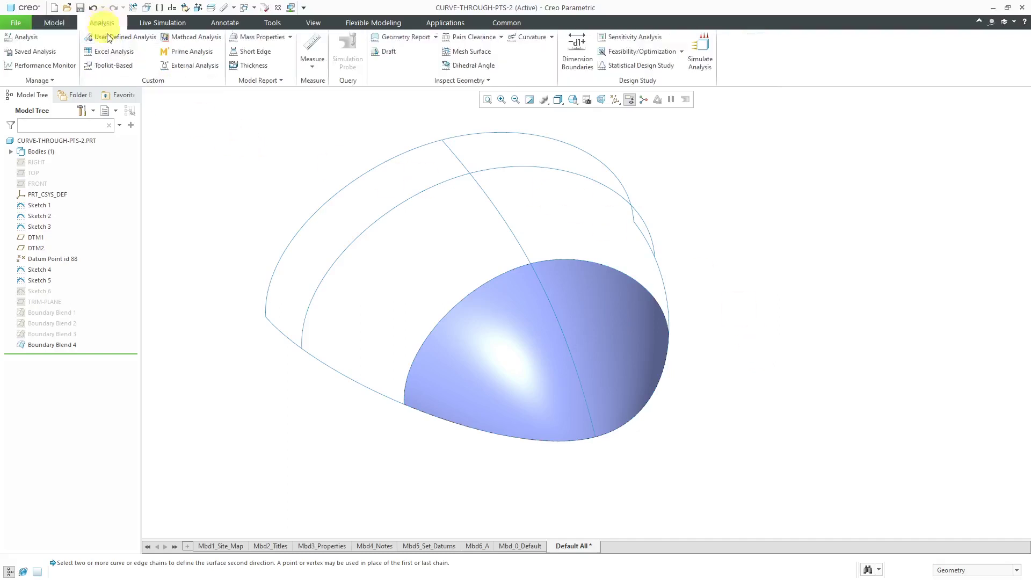
pyautogui.click(526, 38)
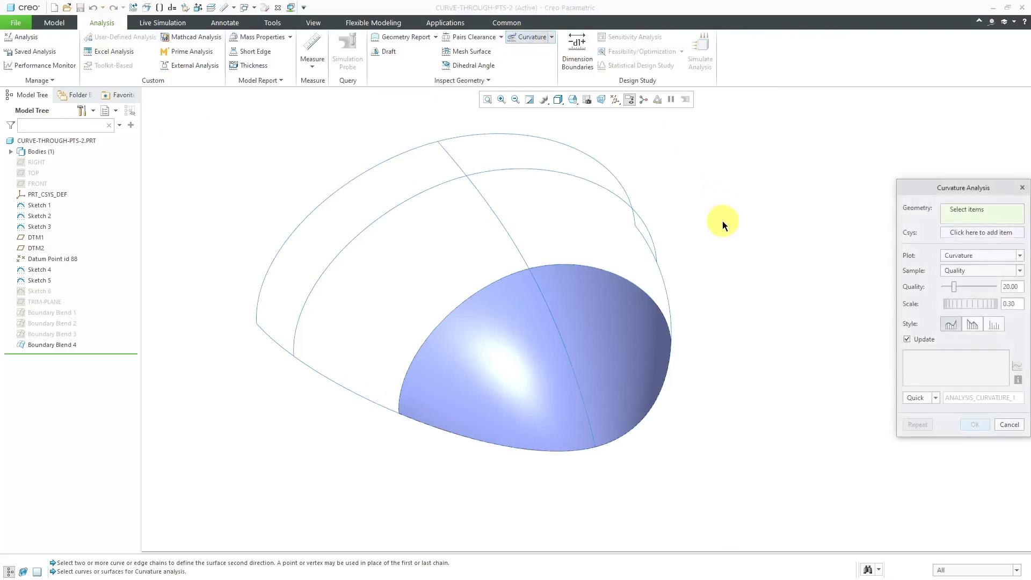
pyautogui.click(610, 346)
pyautogui.moveTo(610, 338); pyautogui.dragTo(598, 290, button='middle')
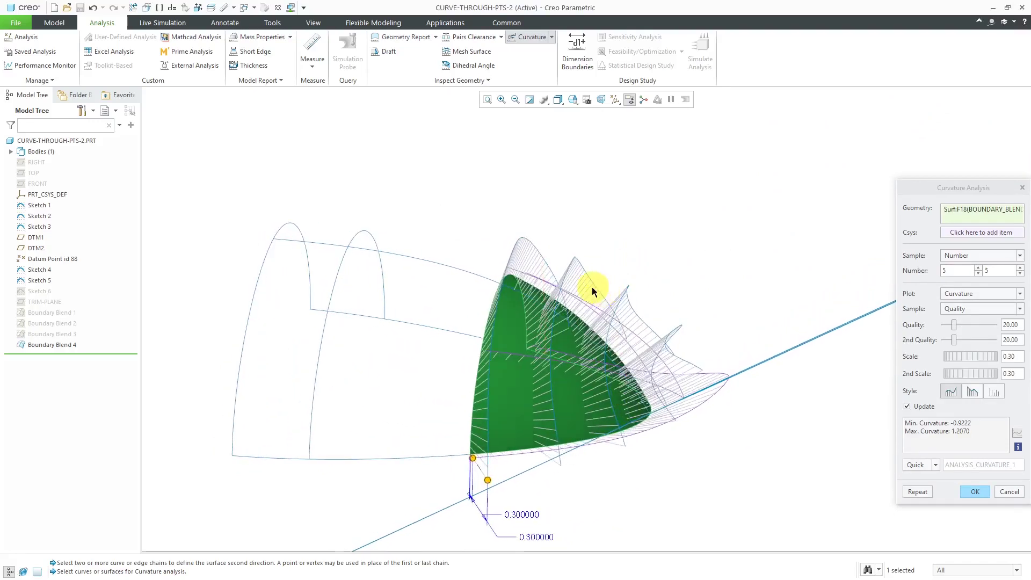
# Step: Raise the curvature sample numbers to 9 and 8, examine the combs around the nose, and close the analysis
pyautogui.click(977, 268)
pyautogui.click(977, 268)
pyautogui.click(978, 268)
pyautogui.click(978, 268)
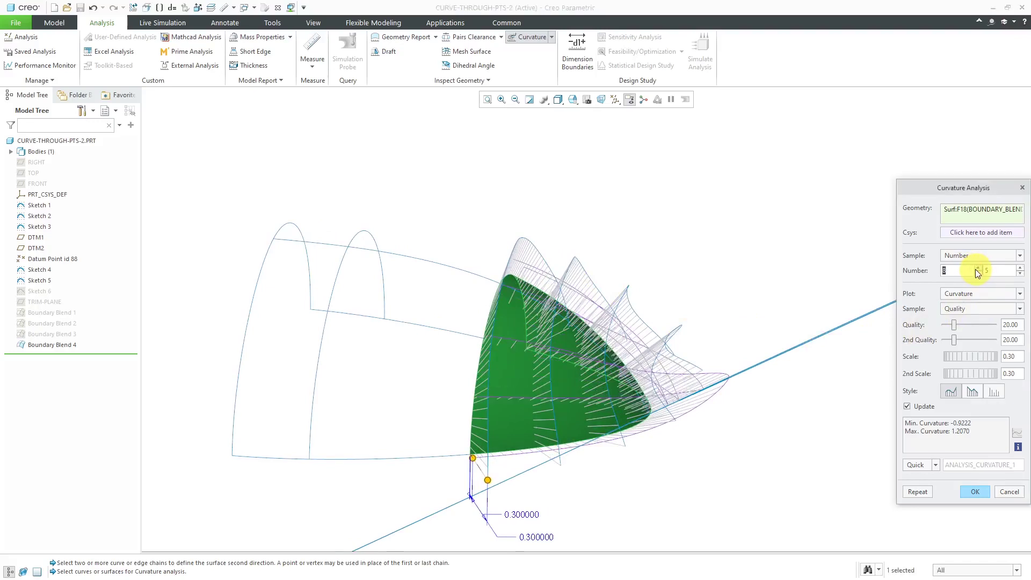
pyautogui.moveTo(656, 280); pyautogui.dragTo(537, 284, button='middle')
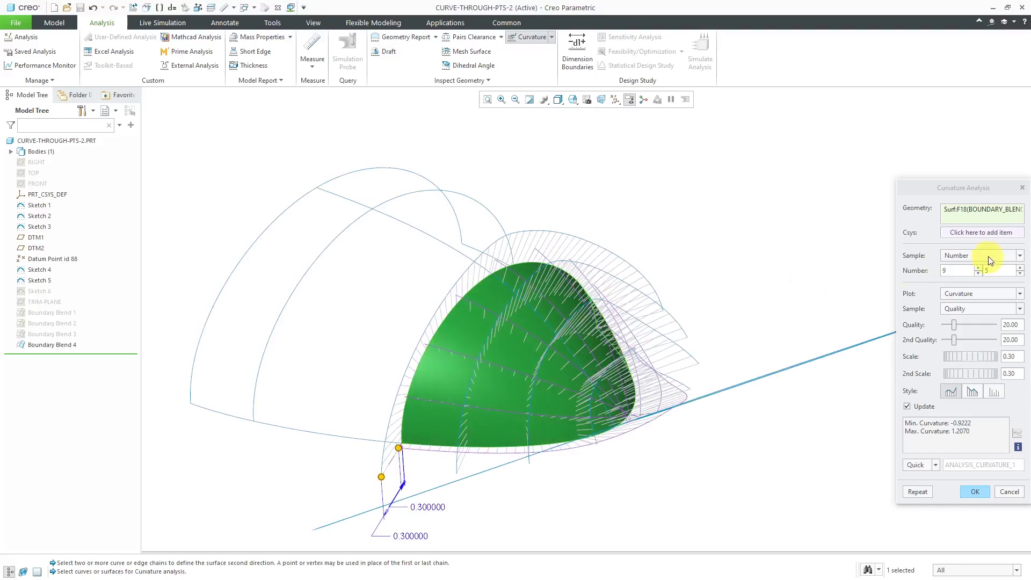
pyautogui.click(1020, 268)
pyautogui.click(1020, 268)
pyautogui.click(1020, 268)
pyautogui.moveTo(552, 444); pyautogui.dragTo(531, 337, button='middle')
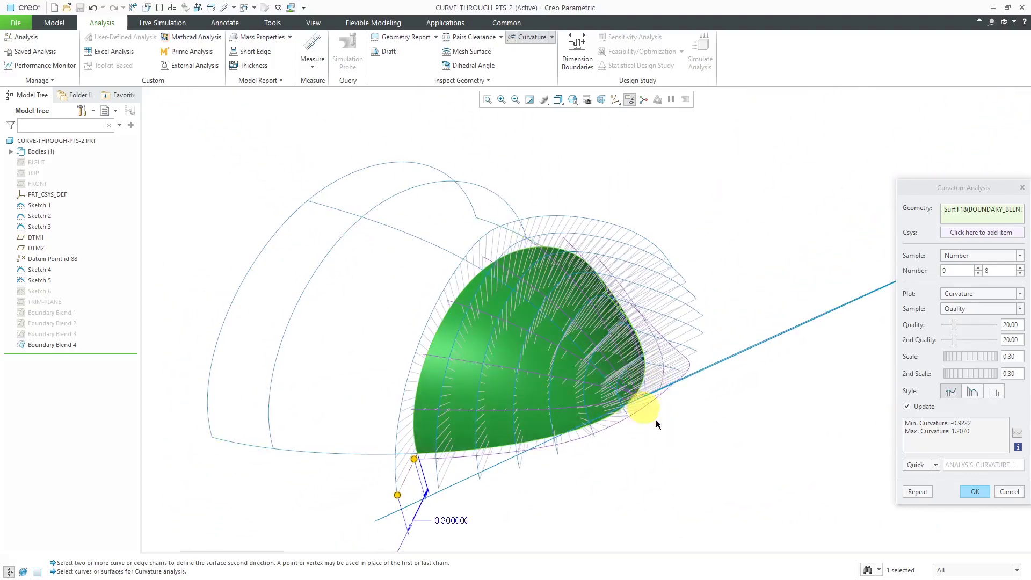
pyautogui.click(970, 491)
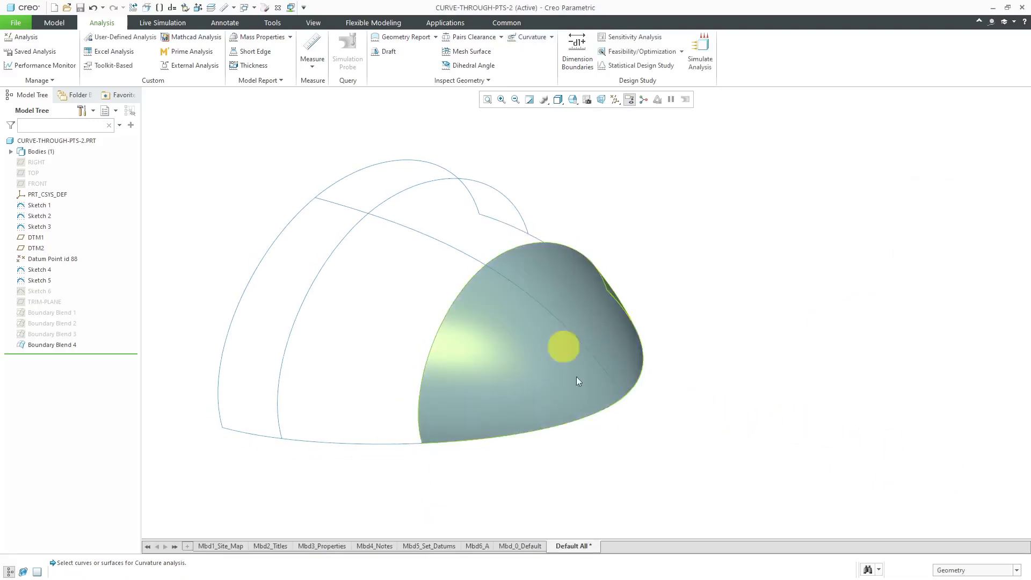
# Step: Run a Gaussian Shaded Curvature analysis on the nose surface and examine the tip where the chains converge
pyautogui.moveTo(573, 356)
pyautogui.mouseDown(button='middle')
pyautogui.moveTo(622, 343)
pyautogui.moveTo(558, 341)
pyautogui.moveTo(569, 355)
pyautogui.mouseUp(button='middle')
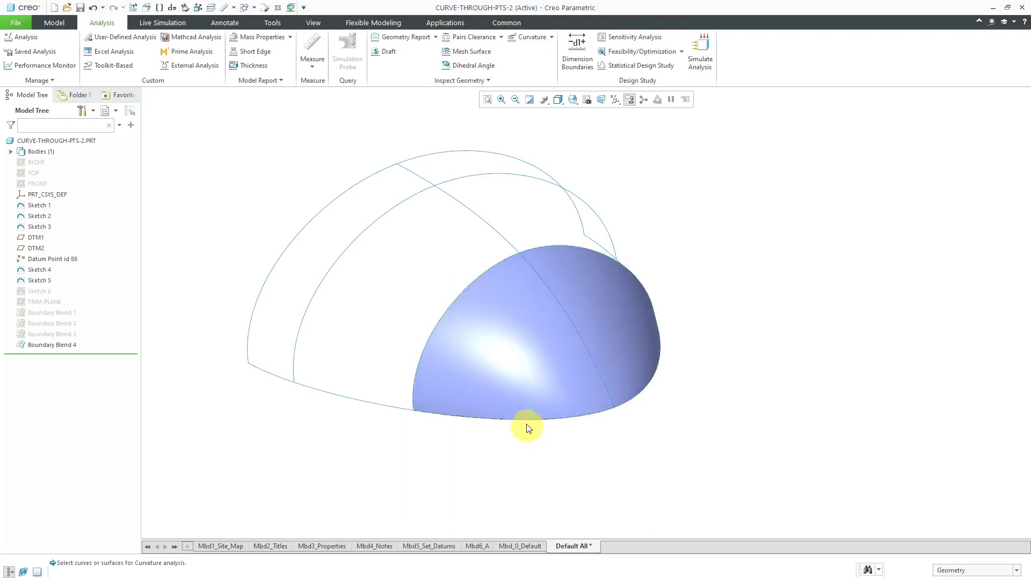
pyautogui.moveTo(600, 371)
pyautogui.mouseDown(button='middle')
pyautogui.moveTo(661, 432)
pyautogui.moveTo(598, 349)
pyautogui.moveTo(582, 387)
pyautogui.moveTo(666, 334)
pyautogui.mouseUp(button='middle')
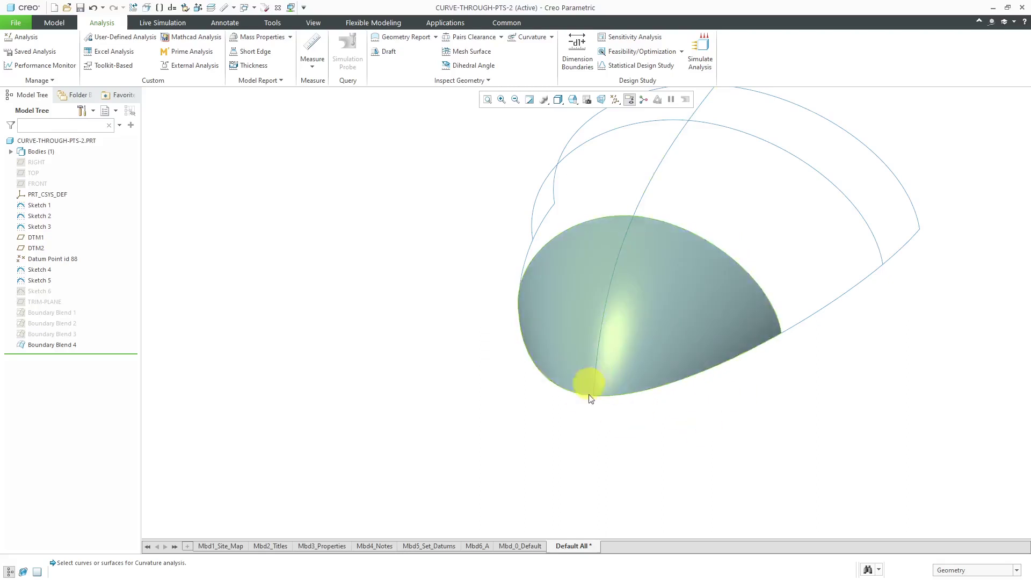
pyautogui.moveTo(495, 444)
pyautogui.mouseDown(button='middle')
pyautogui.moveTo(537, 378)
pyautogui.moveTo(527, 391)
pyautogui.moveTo(515, 380)
pyautogui.moveTo(546, 387)
pyautogui.moveTo(531, 382)
pyautogui.mouseUp(button='middle')
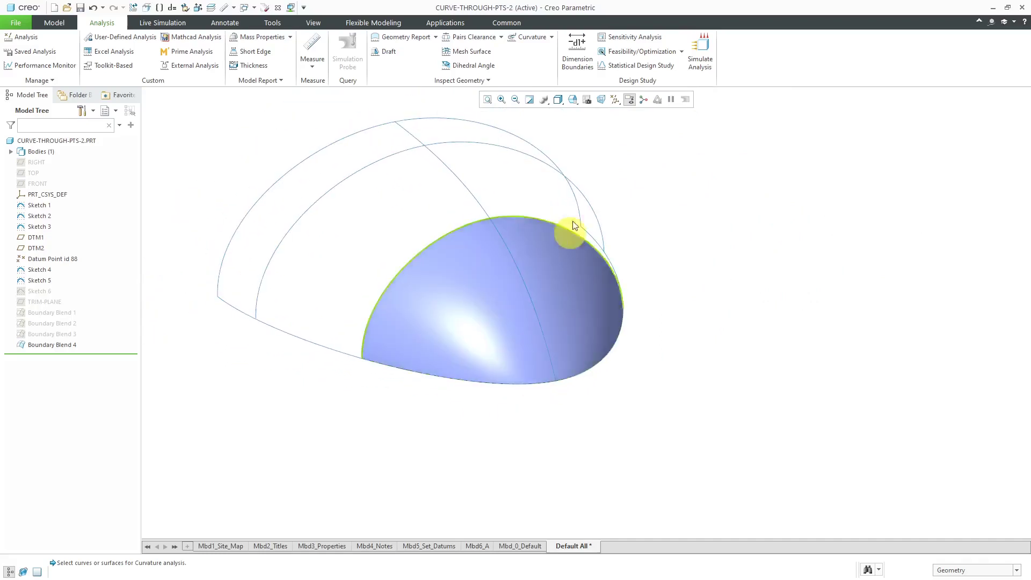
pyautogui.click(551, 38)
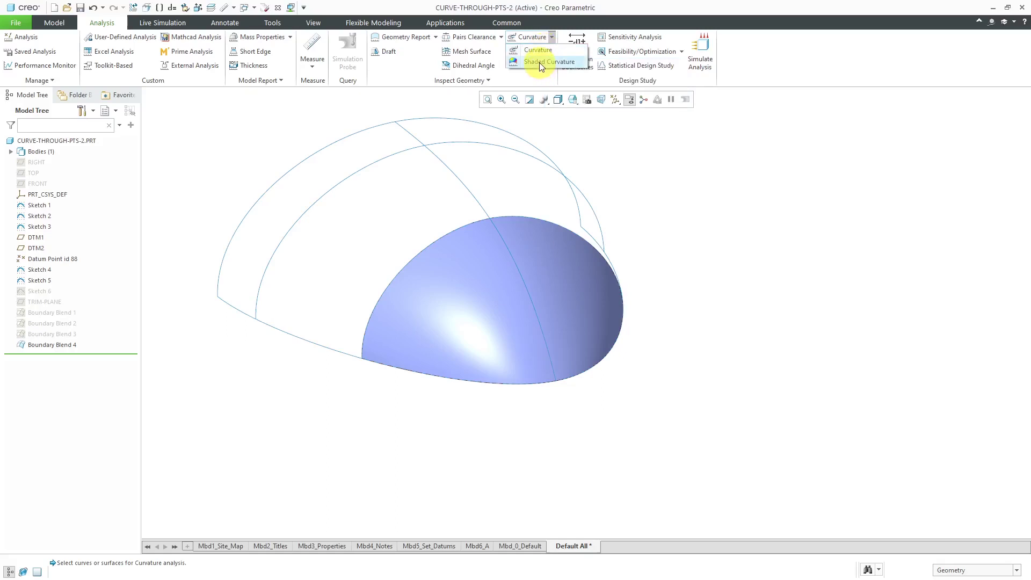
pyautogui.click(540, 62)
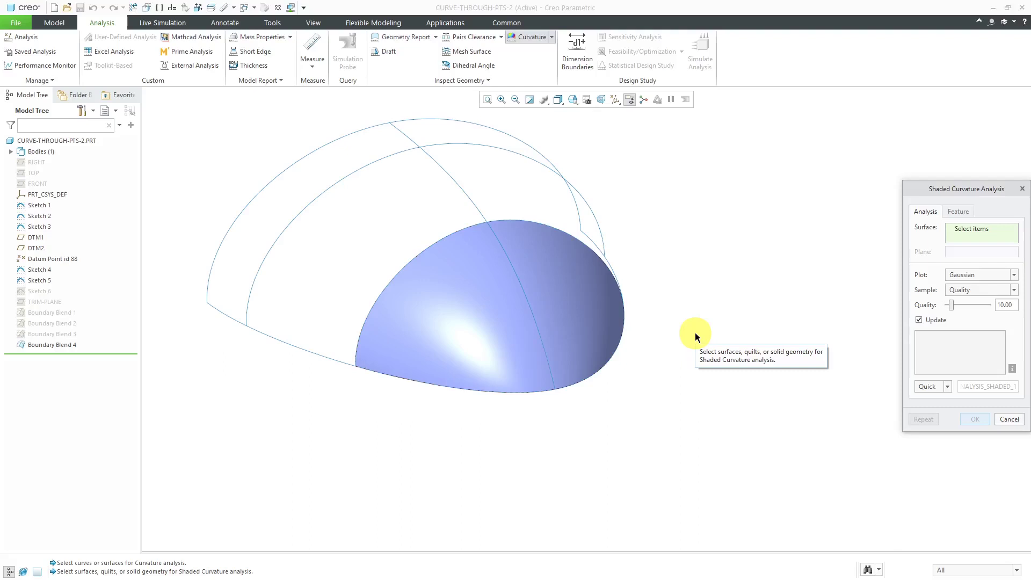
pyautogui.click(585, 339)
pyautogui.moveTo(619, 350); pyautogui.dragTo(651, 363, button='middle')
pyautogui.scroll(-5, 568, 372)
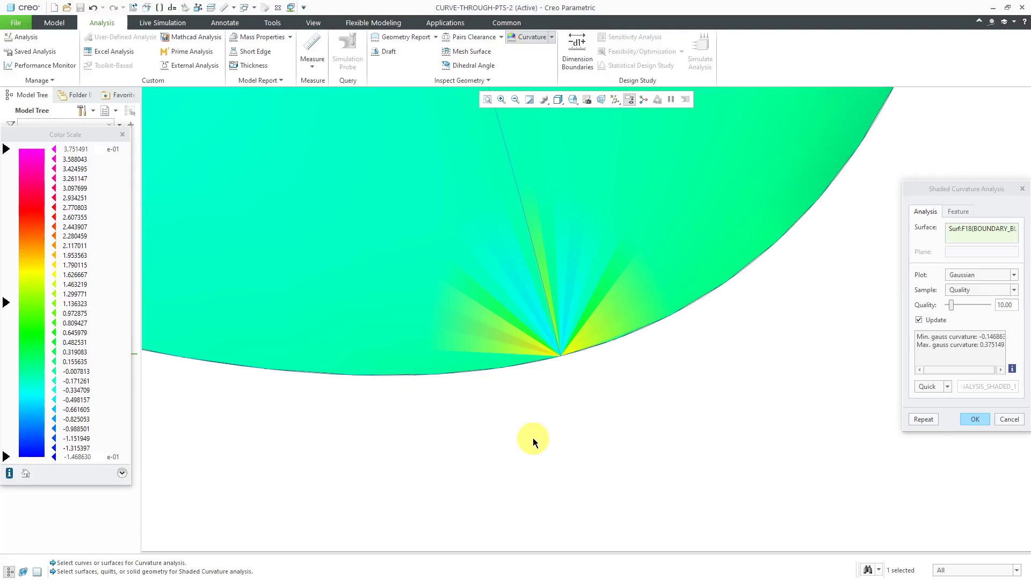
# Step: Set the shaded curvature quality to 23, inspect the nose tip closely, and close the analysis
pyautogui.scroll(5, 548, 415)
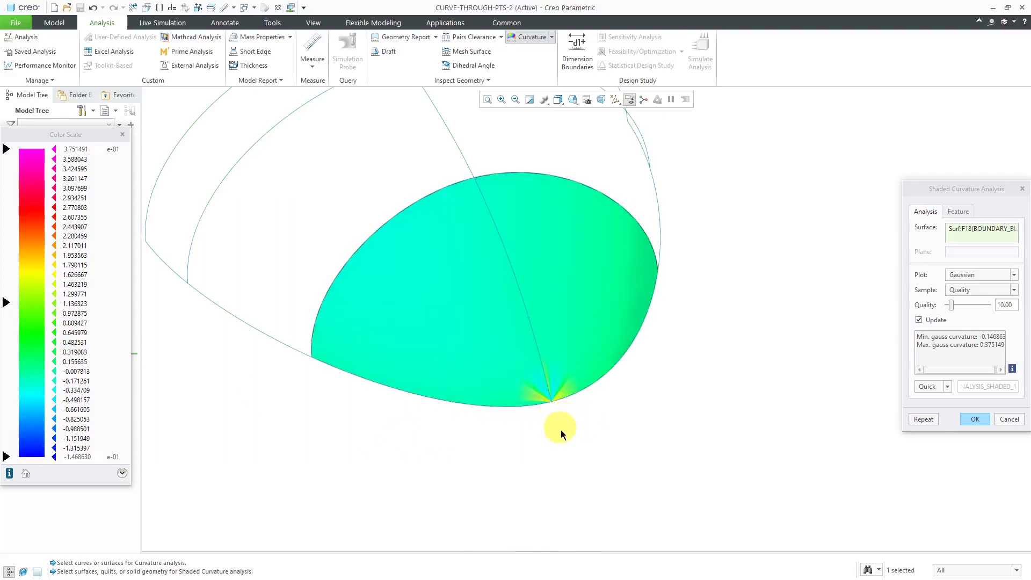
pyautogui.moveTo(953, 306)
pyautogui.mouseDown()
pyautogui.moveTo(965, 309)
pyautogui.moveTo(947, 321)
pyautogui.mouseUp()
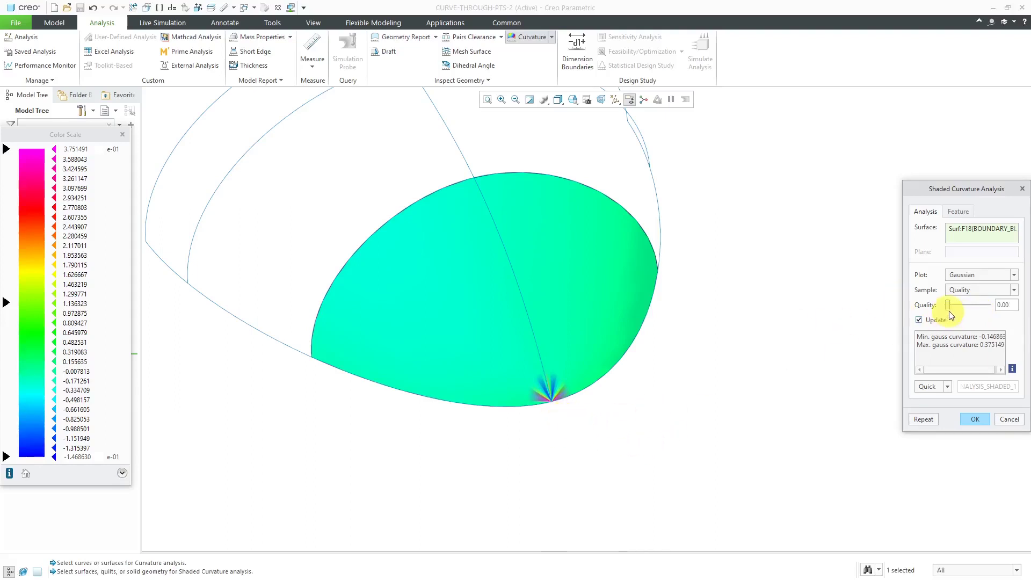
pyautogui.moveTo(948, 305); pyautogui.dragTo(959, 310)
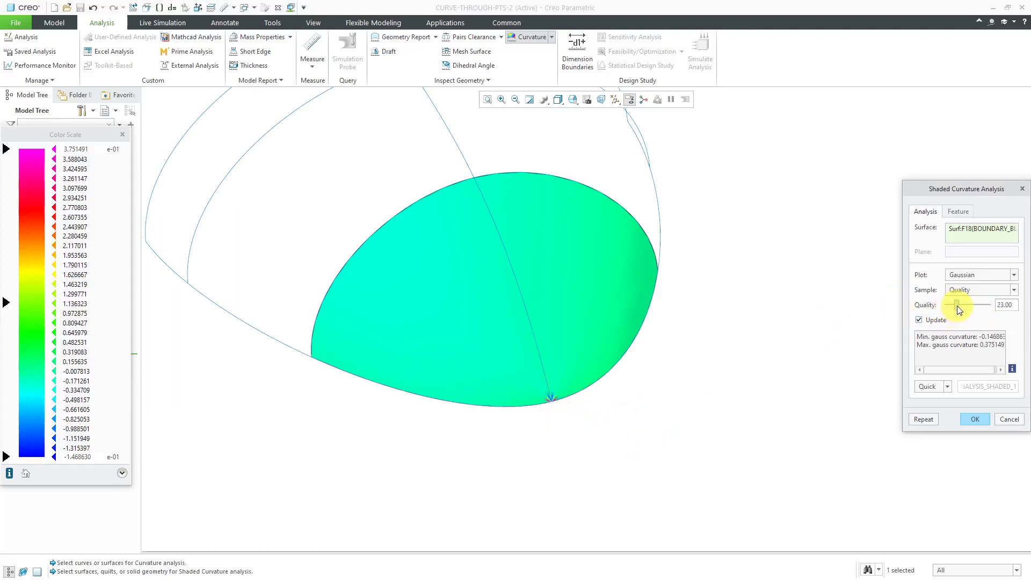
pyautogui.scroll(-3, 546, 417)
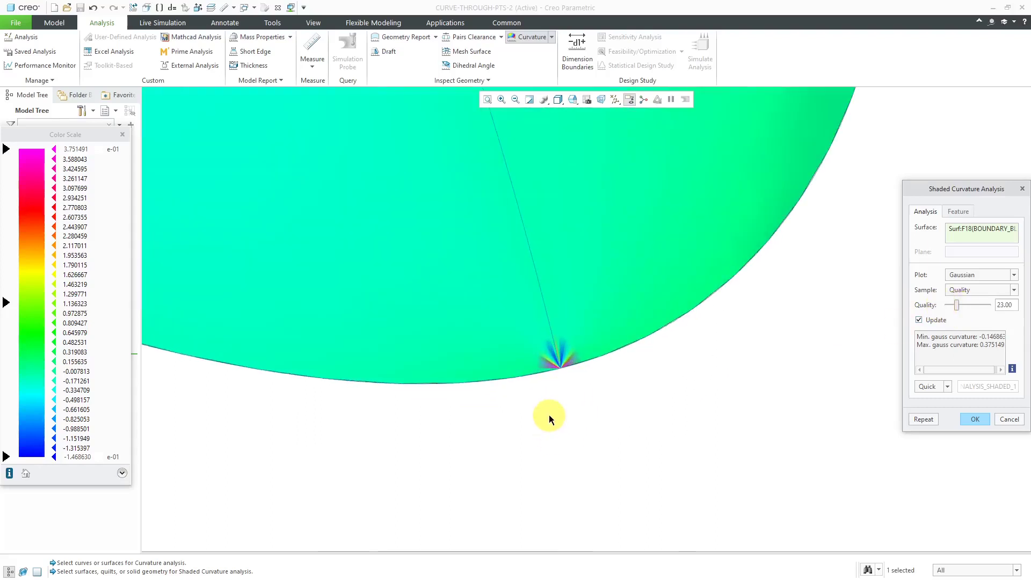
pyautogui.scroll(-2, 565, 398)
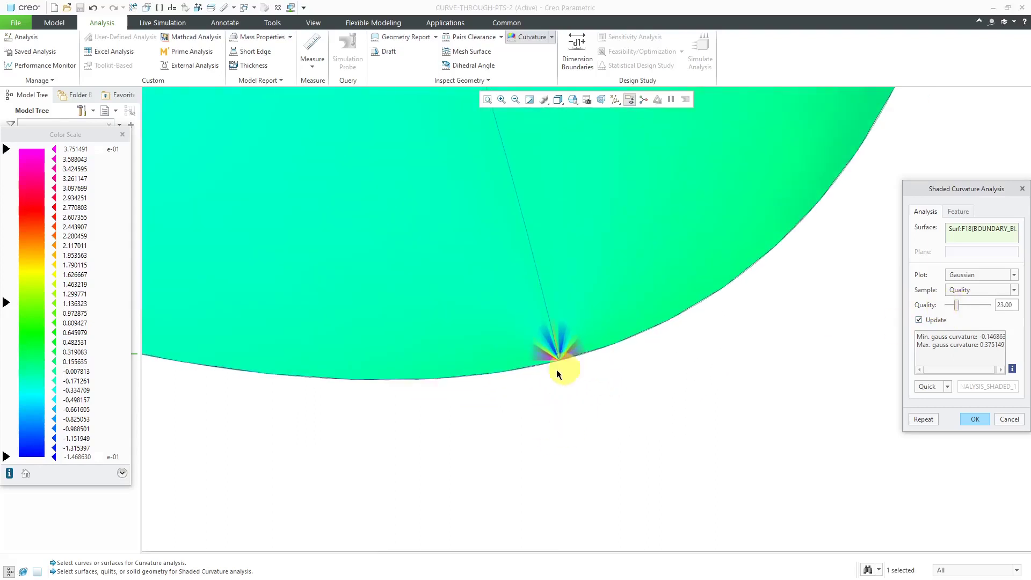
pyautogui.scroll(3, 542, 411)
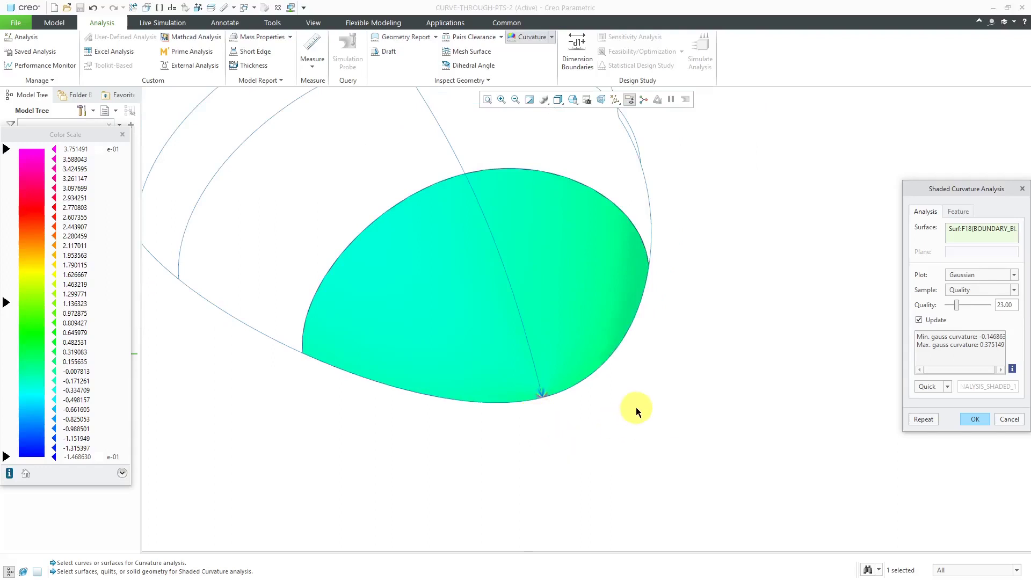
pyautogui.click(975, 420)
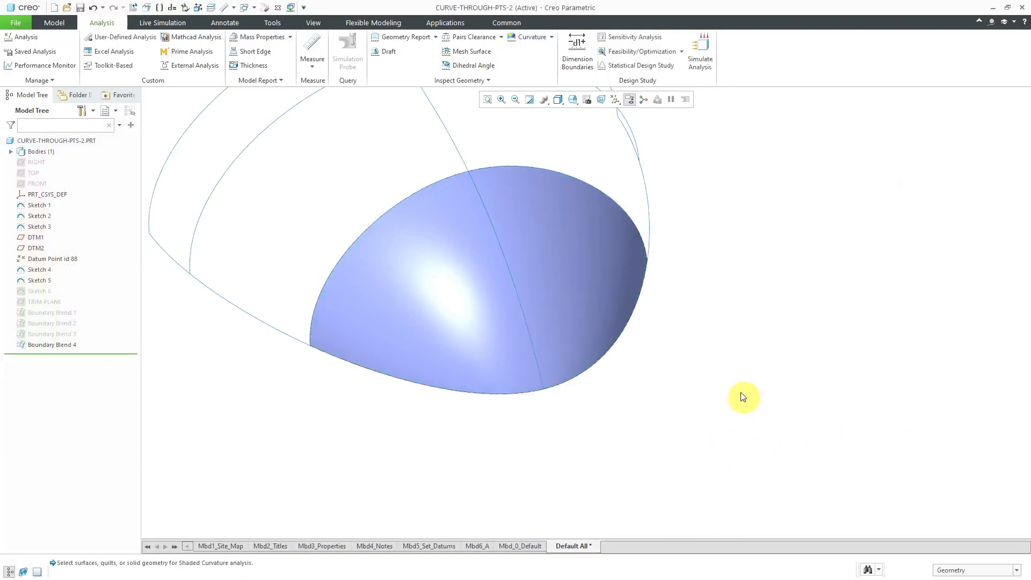
# Step: Show the hidden Boundary Blend 1, 2 and 3 together with the nose surface and inspect the complete shape
pyautogui.scroll(3, 740, 398)
pyautogui.click(61, 334)
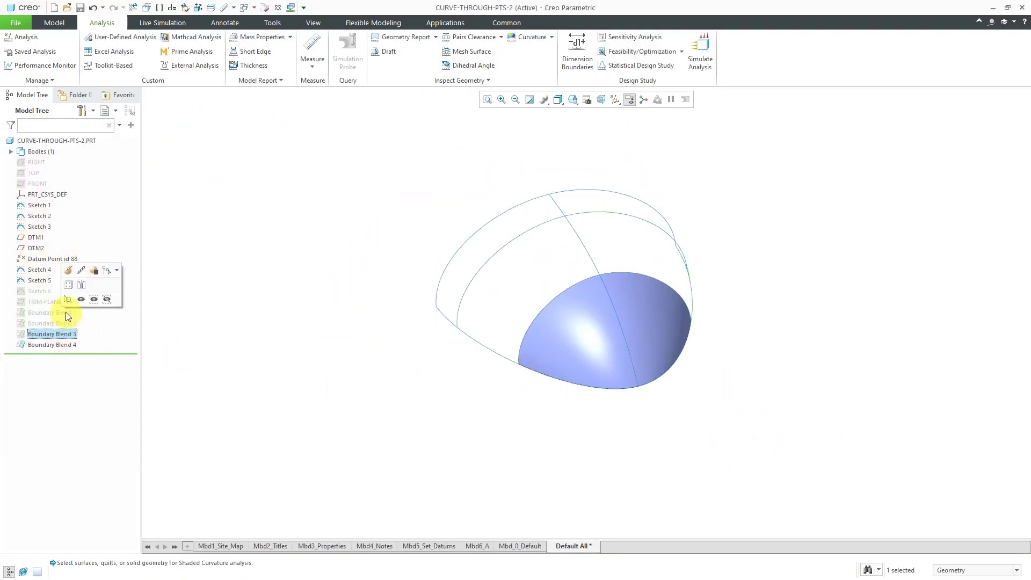
pyautogui.keyDown('shift'); pyautogui.click(66, 313); pyautogui.keyUp('shift')
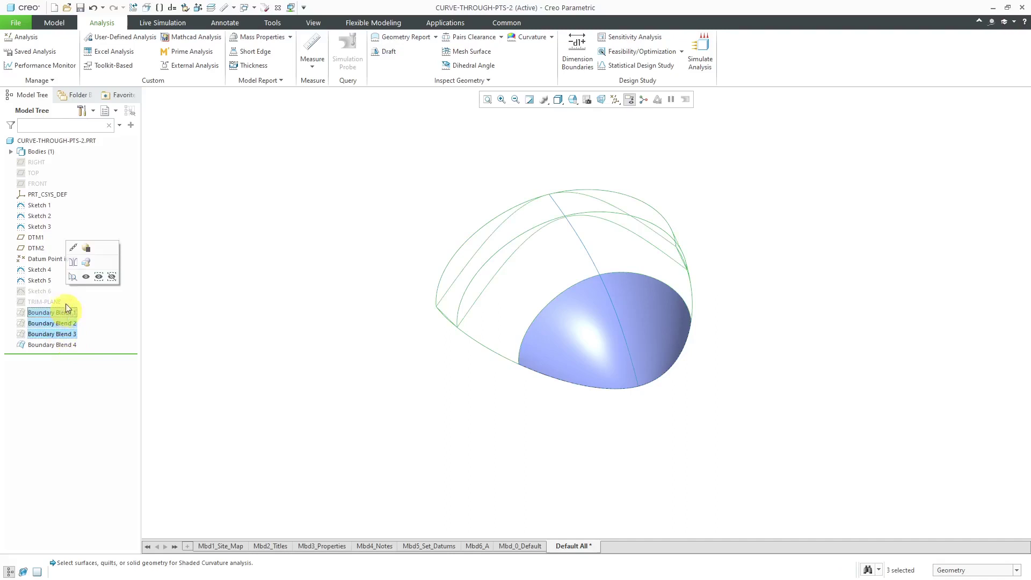
pyautogui.click(408, 333)
pyautogui.moveTo(484, 299)
pyautogui.mouseDown(button='middle')
pyautogui.moveTo(554, 278)
pyautogui.moveTo(604, 287)
pyautogui.moveTo(591, 299)
pyautogui.mouseUp(button='middle')
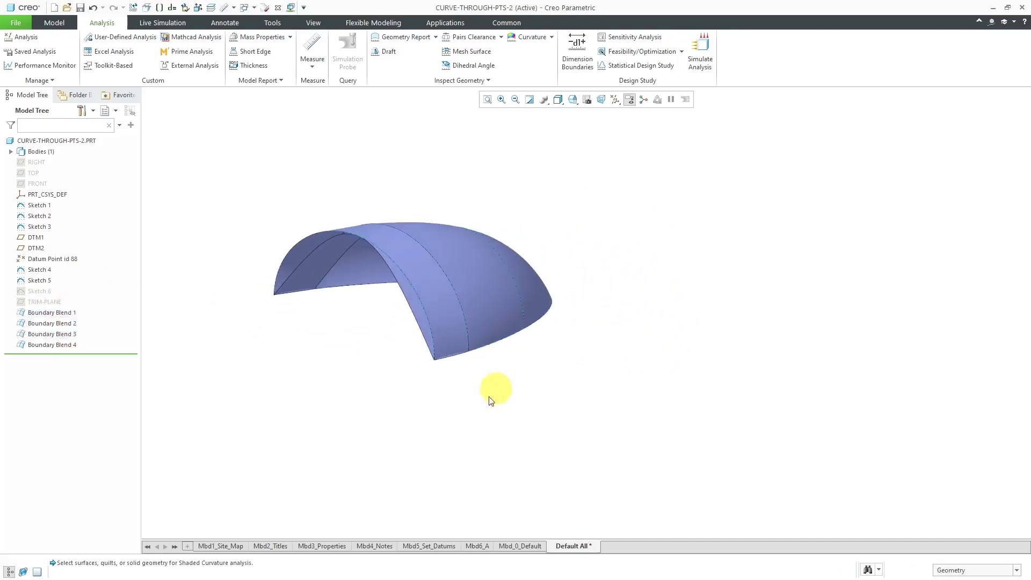
pyautogui.moveTo(516, 341)
pyautogui.mouseDown(button='middle')
pyautogui.moveTo(472, 306)
pyautogui.moveTo(371, 344)
pyautogui.moveTo(406, 350)
pyautogui.mouseUp(button='middle')
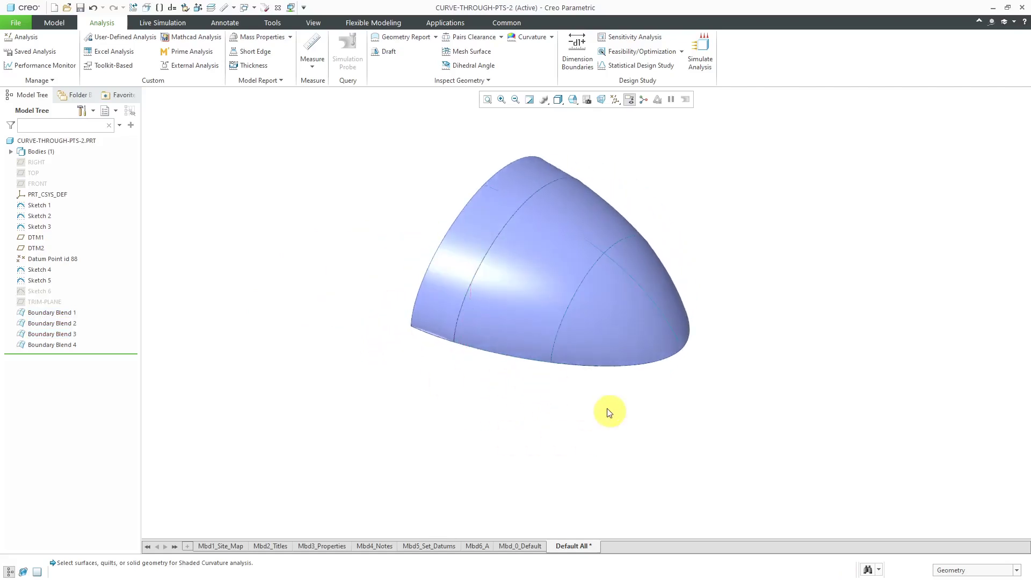